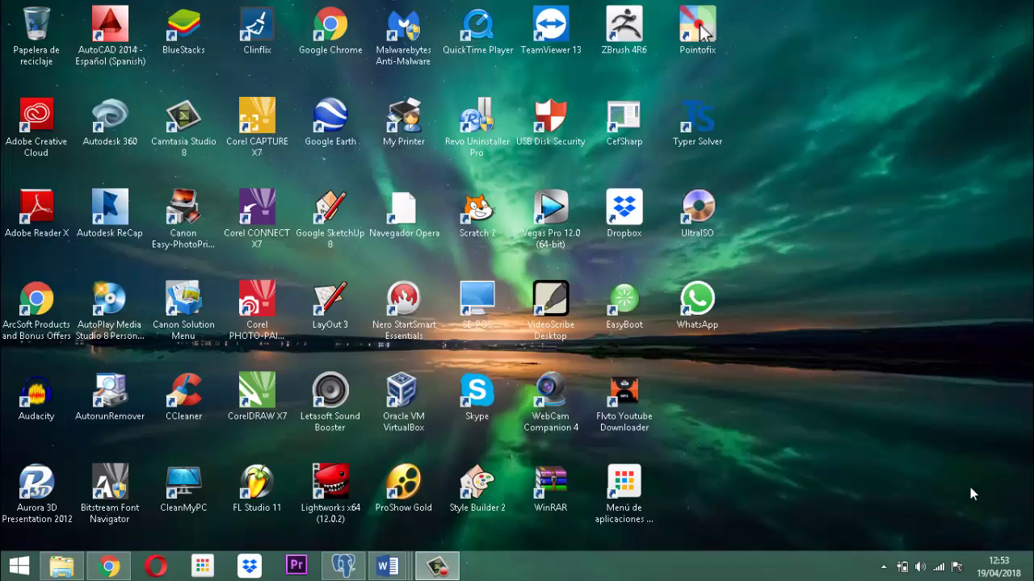
Switch to Chrome, preview the CANICROSS text advert in all banner sizes and close the preview.
left_click(970, 487)
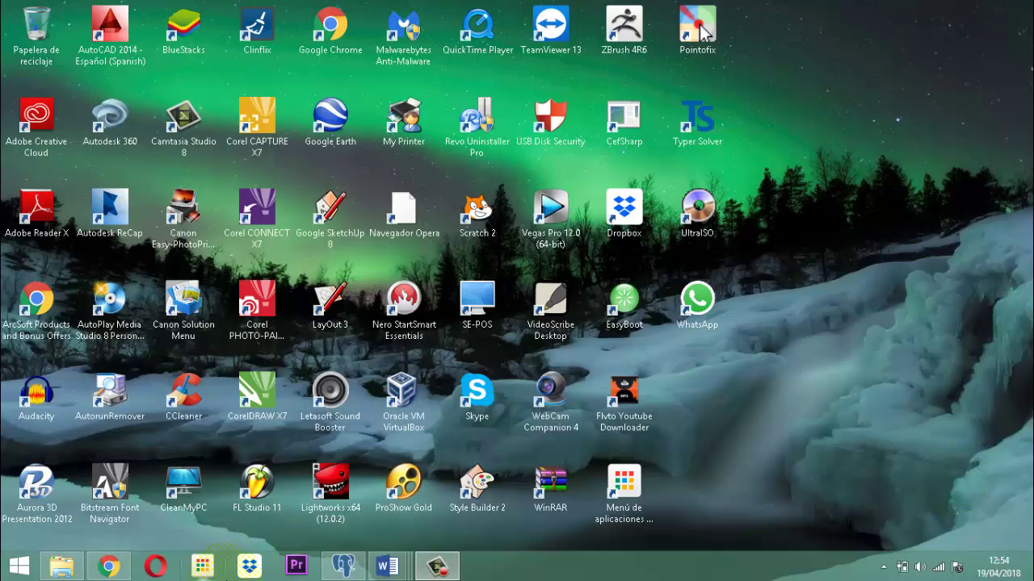
left_click(102, 570)
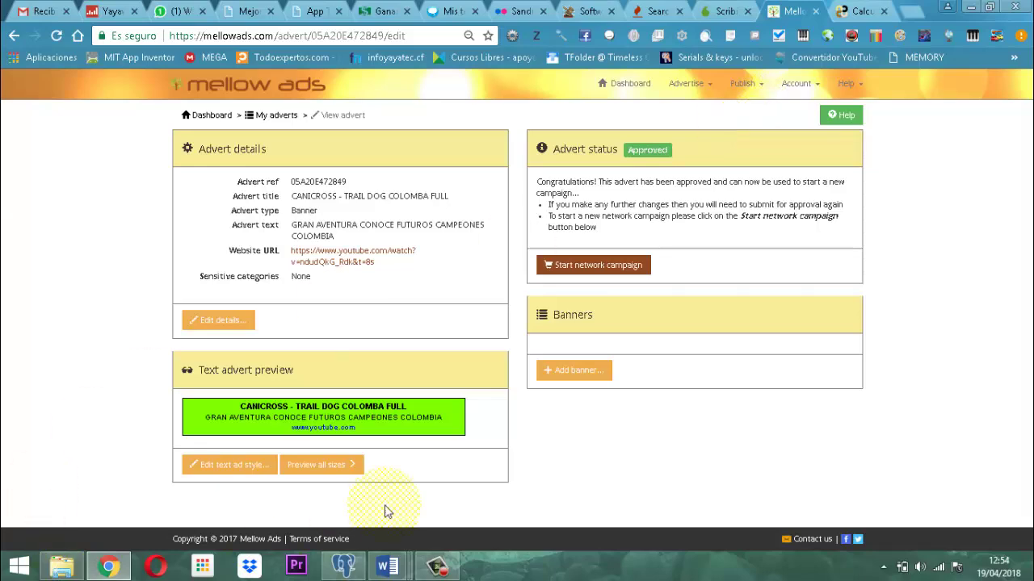
left_click(338, 467)
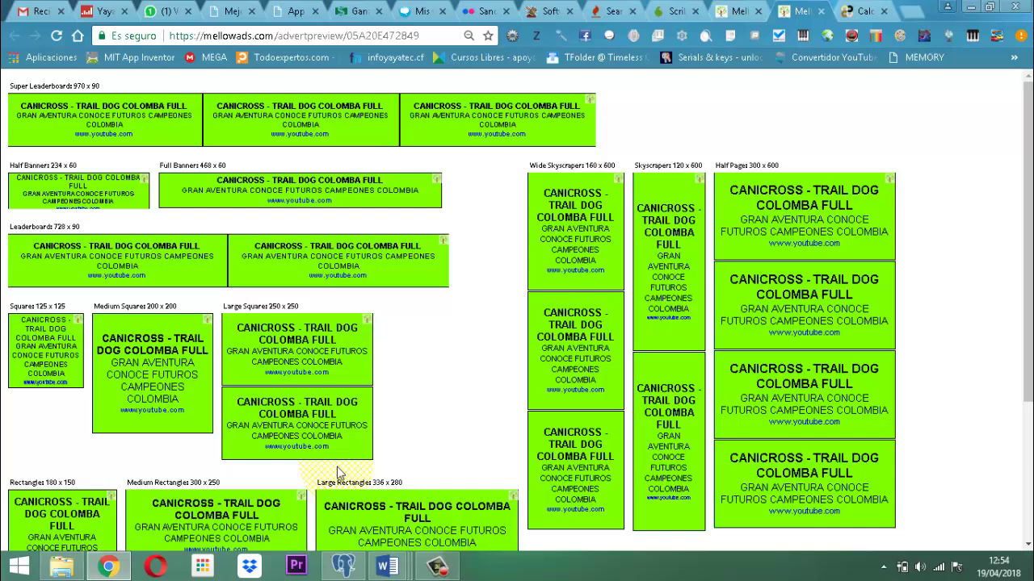
left_click(821, 12)
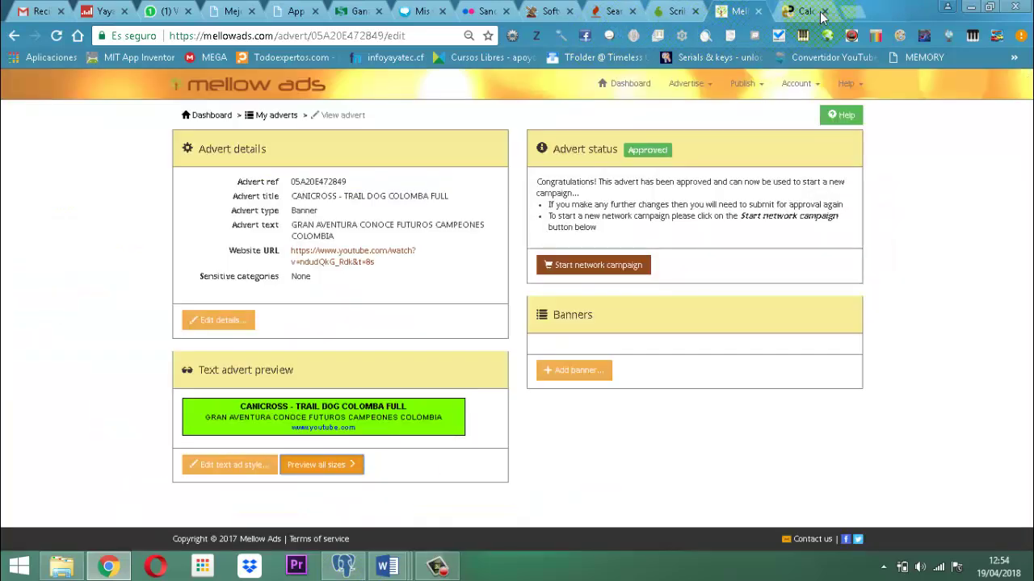
Open the Mellow Ads banner network and examine the ad spaces listed on pages 1 to 3.
left_click(716, 85)
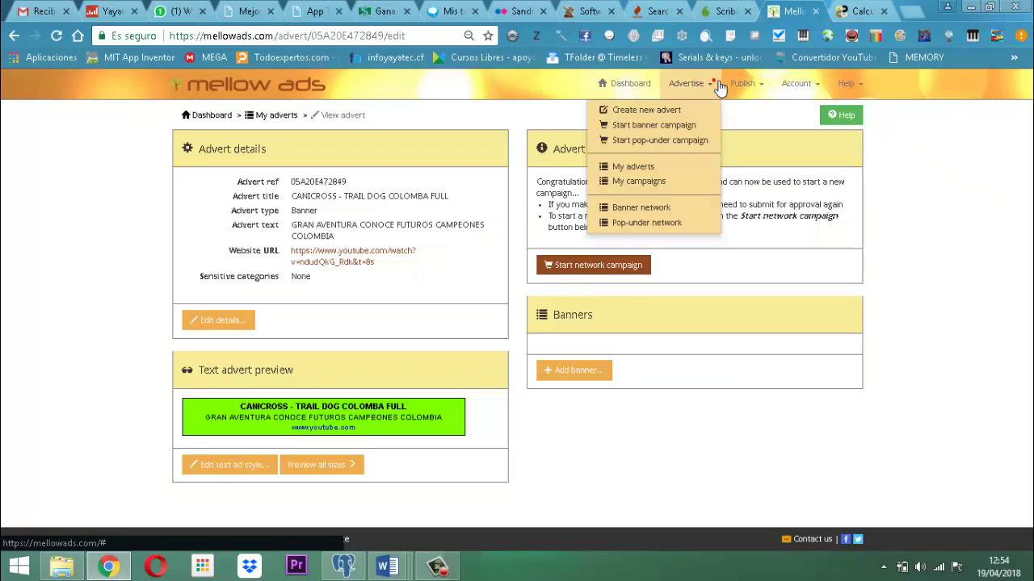
left_click(639, 208)
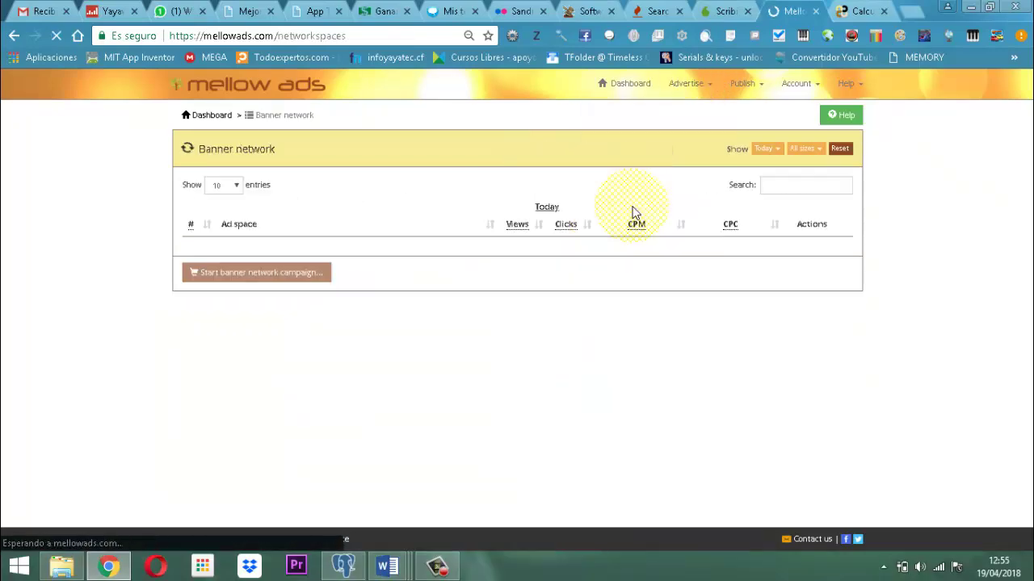
scroll(292, 317, "down", 5)
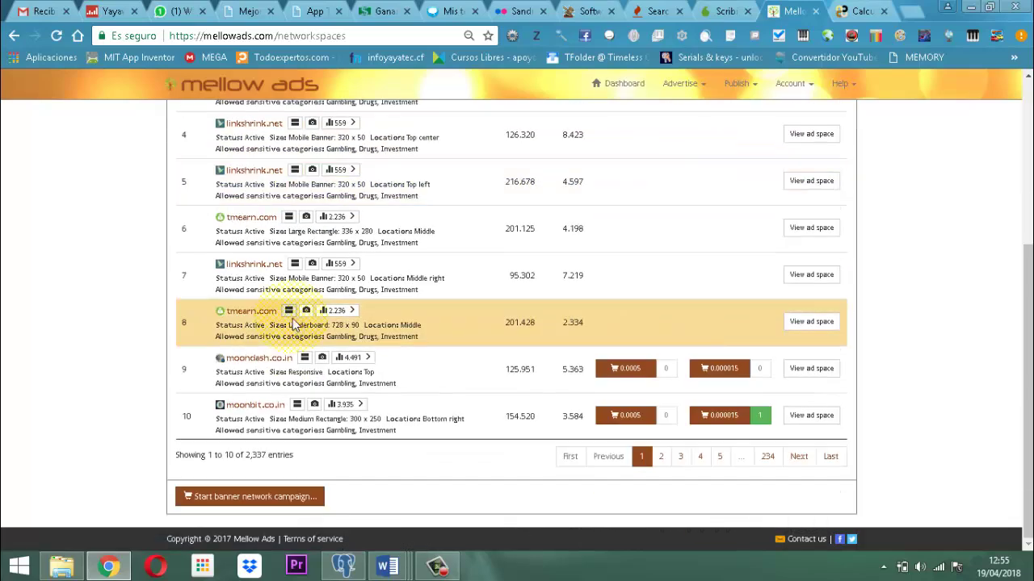
left_click(662, 459)
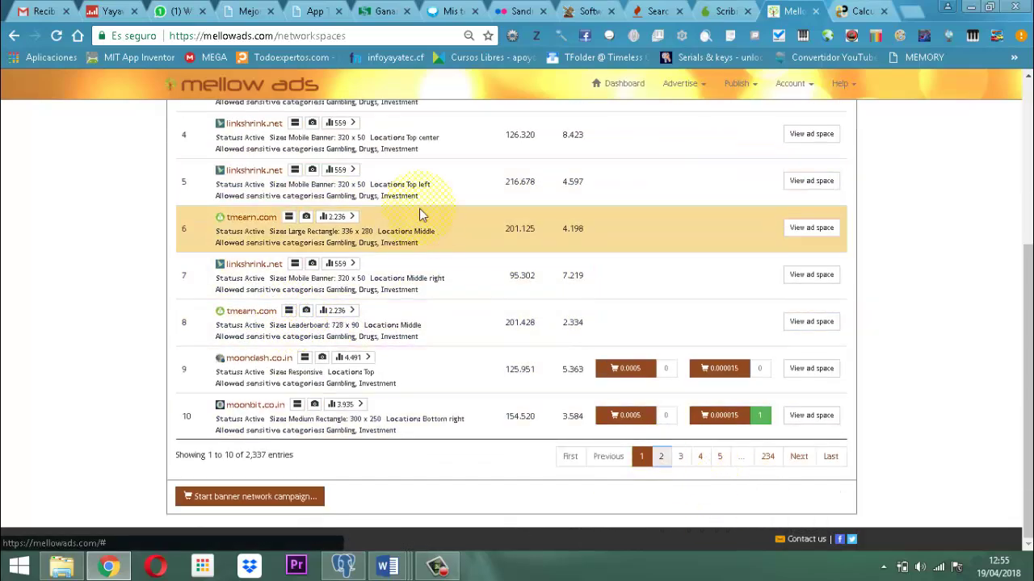
scroll(710, 368, "up", 3)
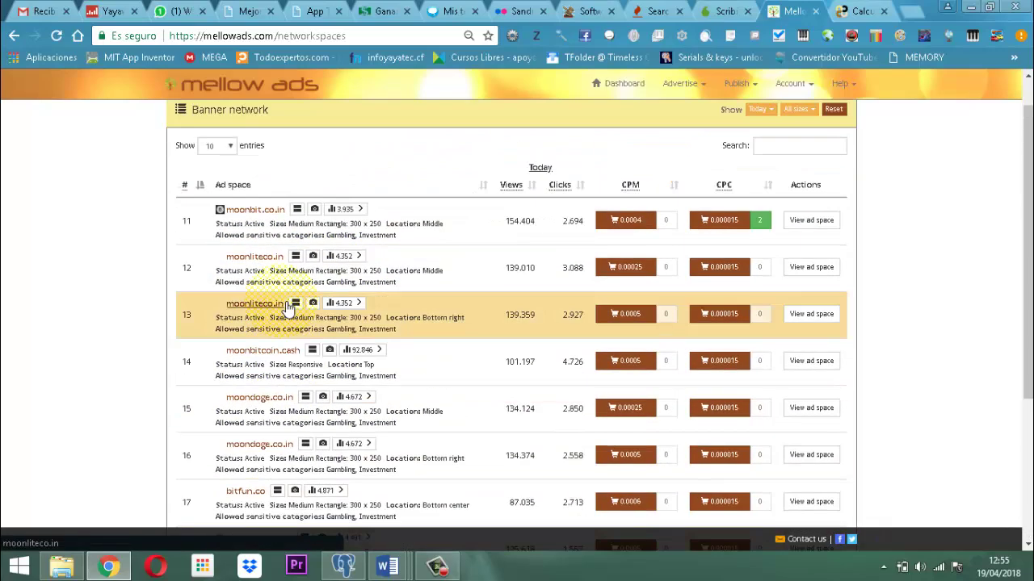
scroll(731, 460, "down", 2)
scroll(731, 460, "down", 1)
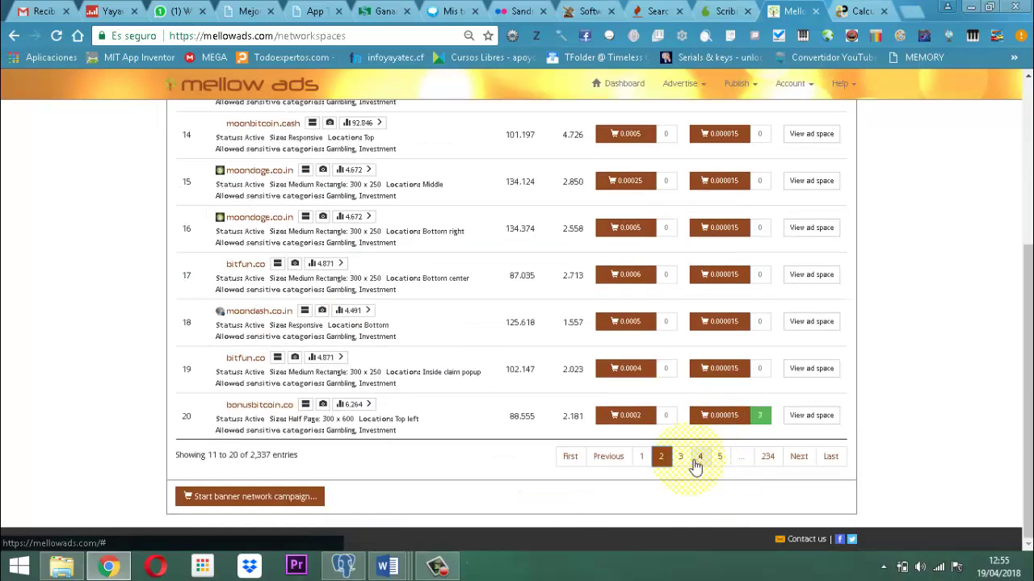
left_click(693, 459)
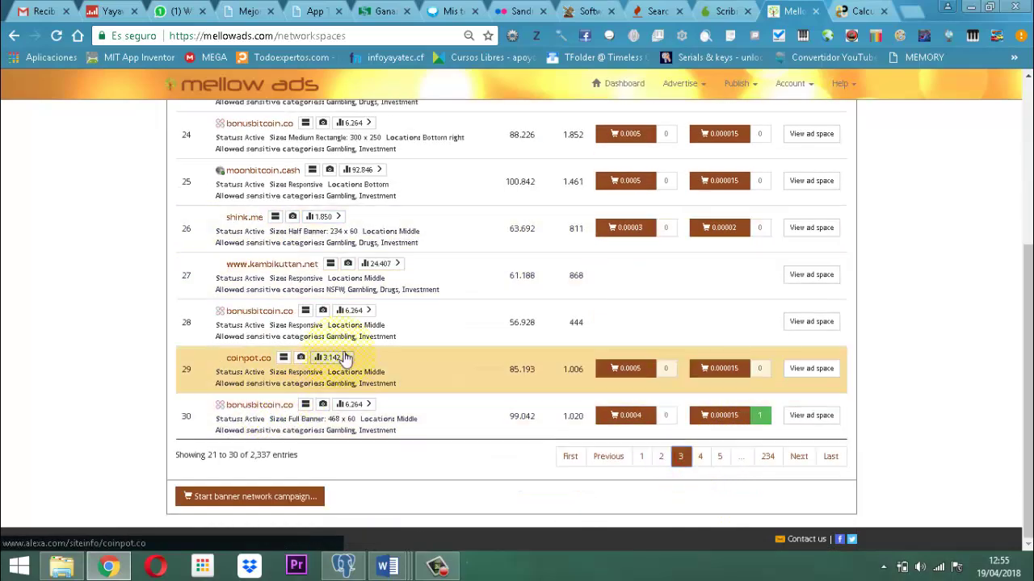
scroll(342, 331, "up", 2)
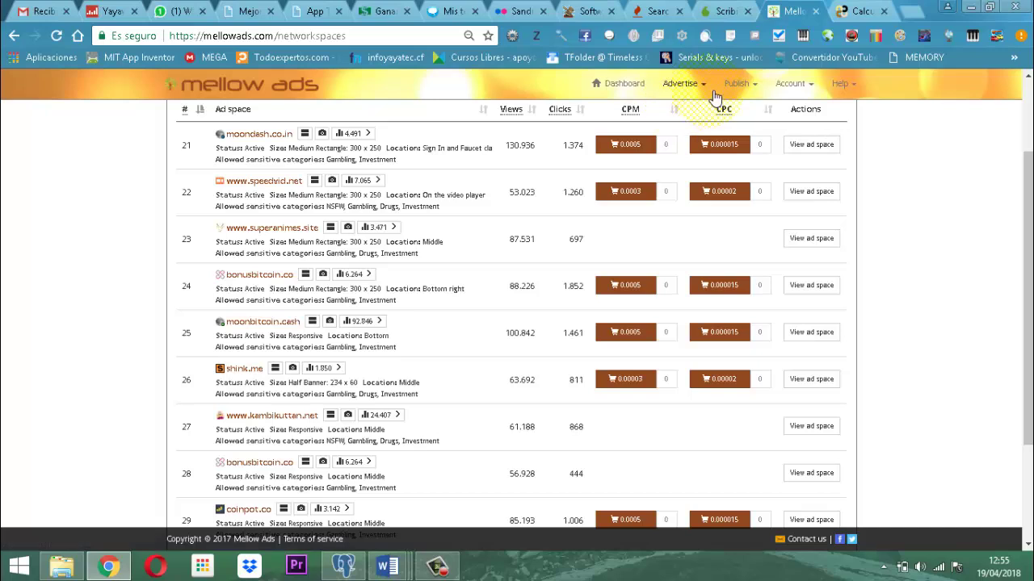
Sign out of the Mellow Ads account.
left_click(816, 85)
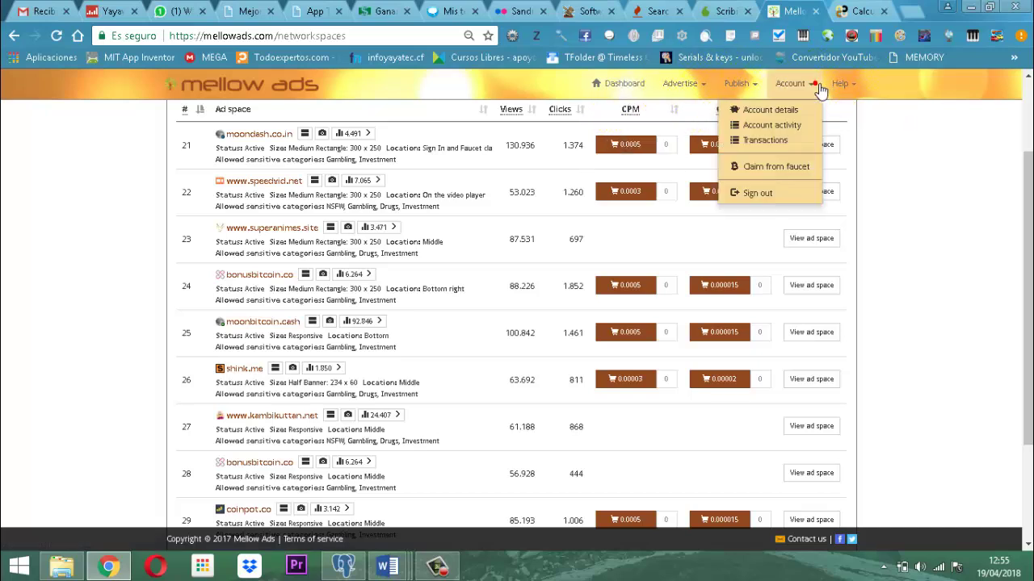
left_click(755, 193)
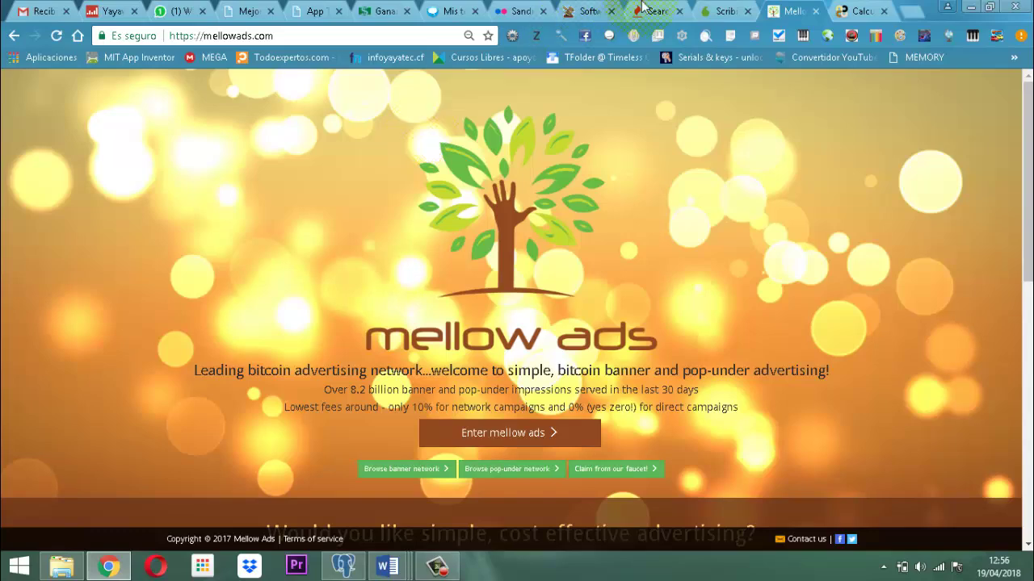
Switch to the CoinMill currency converter, convert 0.000005 Bitcoin (BTC) and review the equivalents in the listed currencies.
left_click(862, 11)
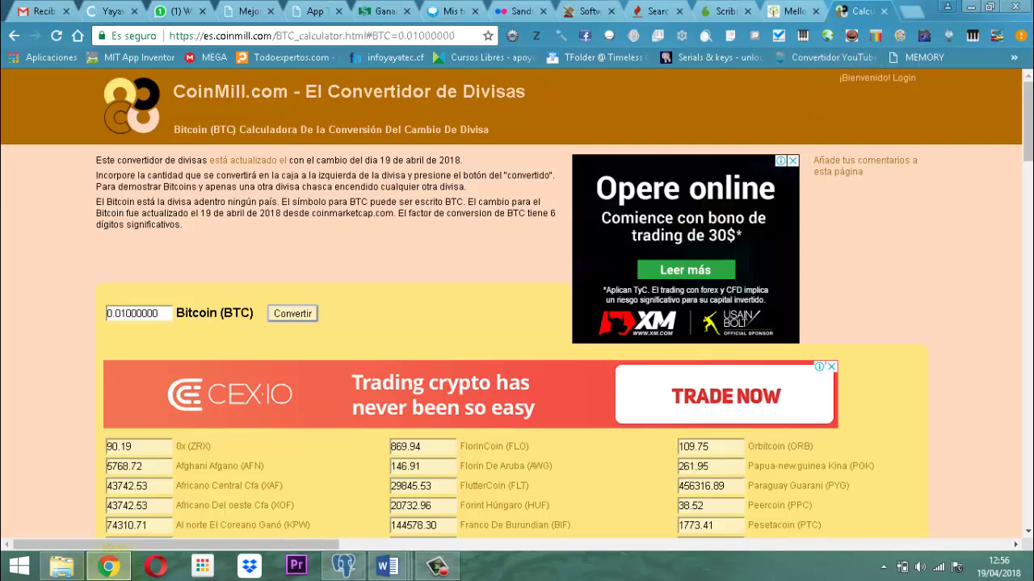
left_click_drag(168, 317, 102, 321)
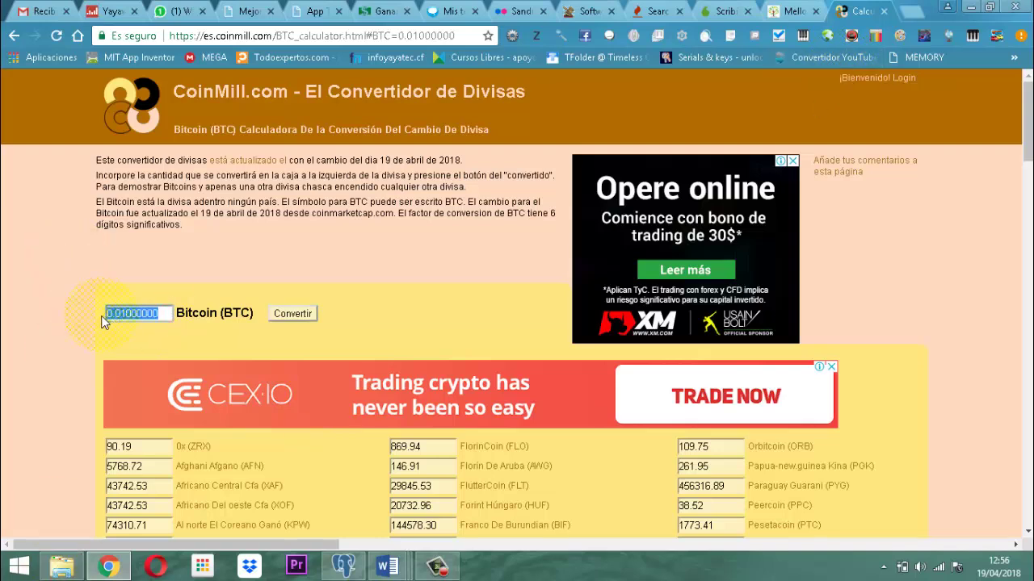
type("0.000")
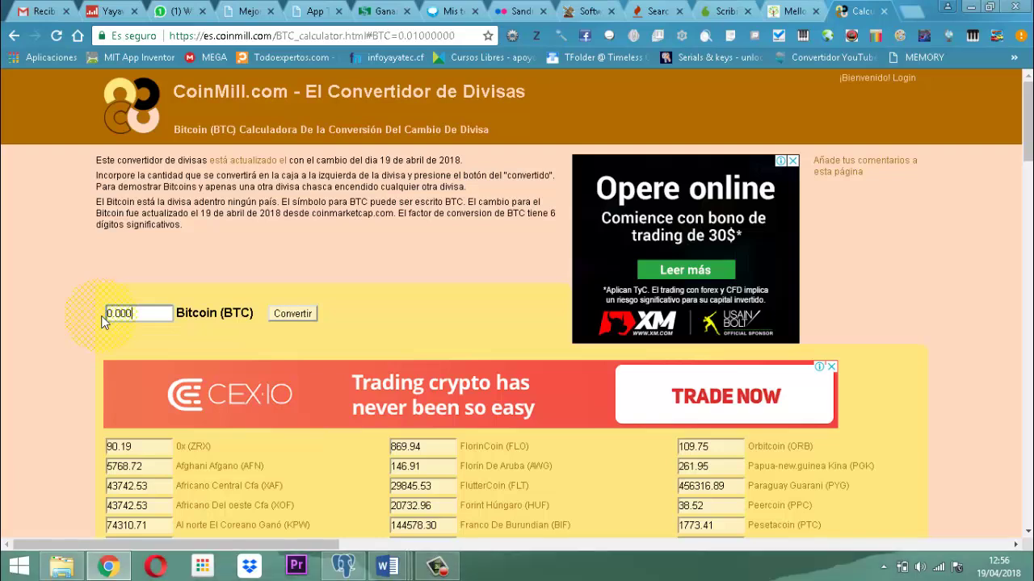
type("005")
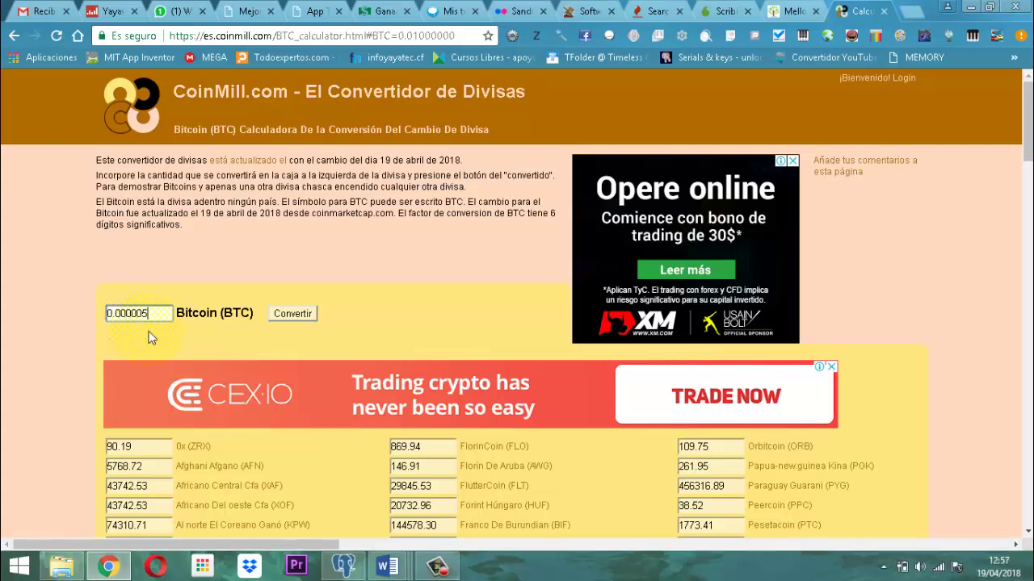
left_click(288, 315)
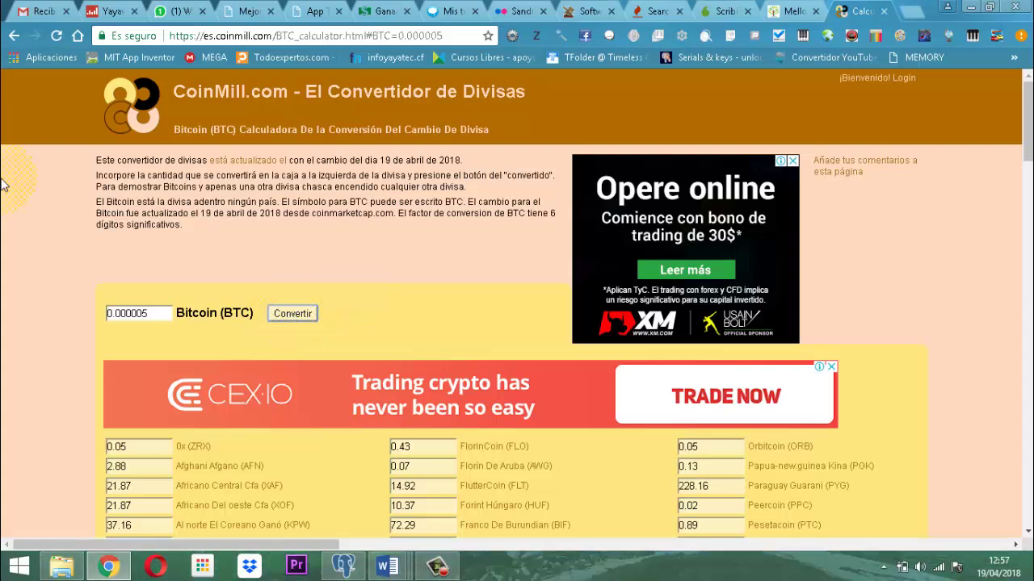
left_click(277, 315)
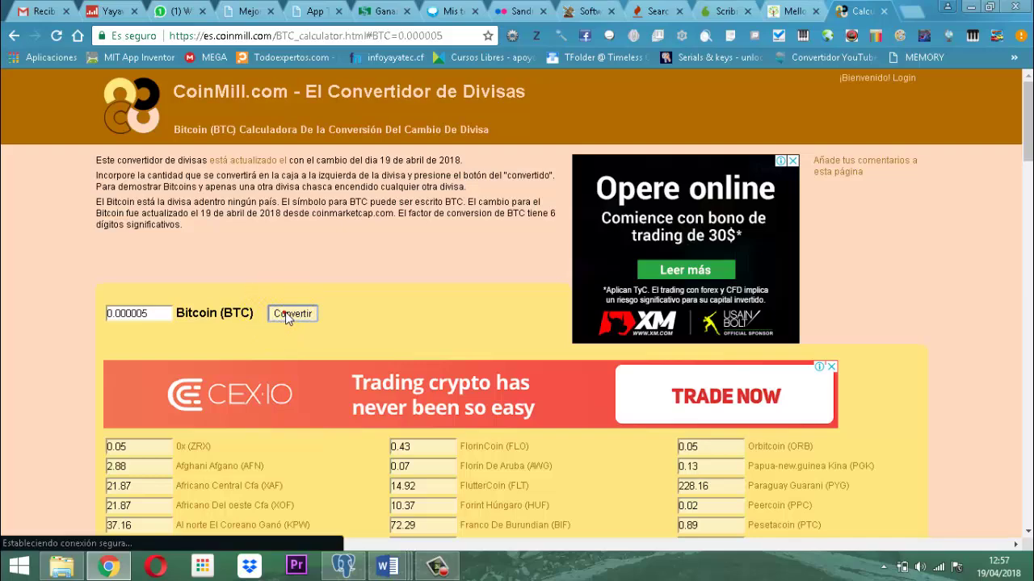
scroll(1026, 361, "down", 3)
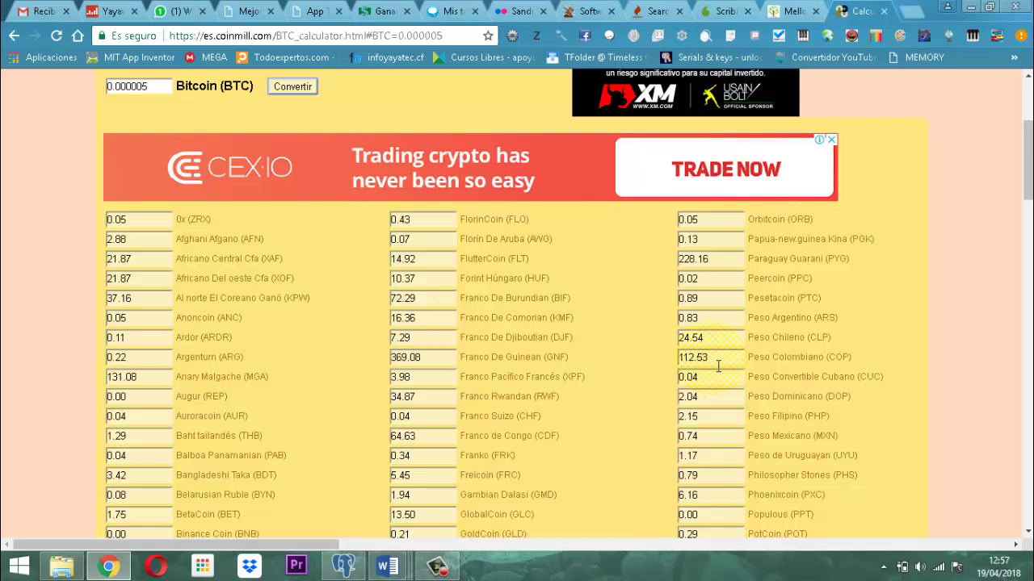
scroll(105, 392, "down", 5)
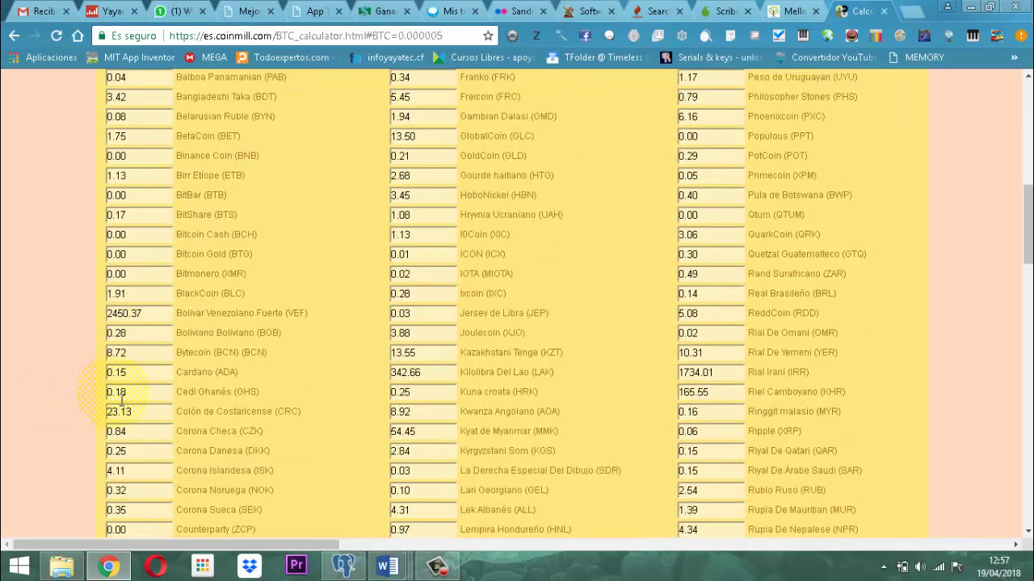
scroll(127, 401, "down", 3)
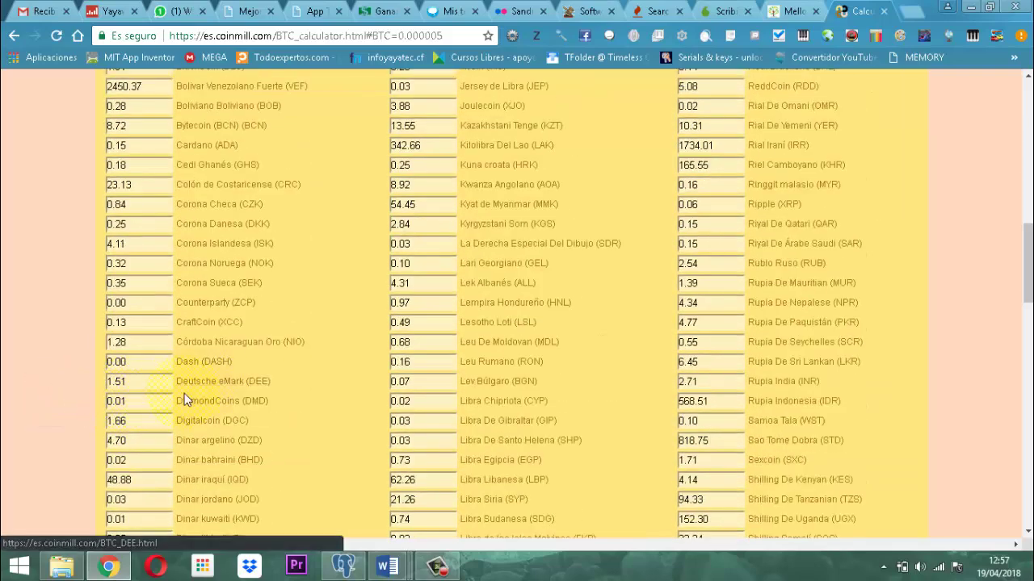
scroll(234, 396, "down", 2)
scroll(240, 398, "down", 1)
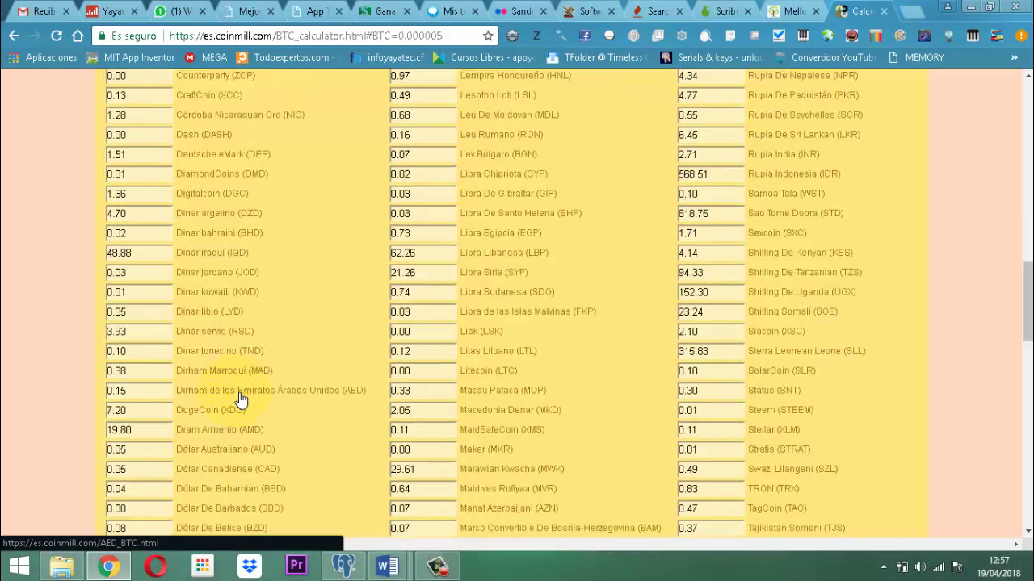
Convert 0.01000000 Bitcoin (BTC) into all the listed currencies.
scroll(241, 399, "up", 7)
scroll(241, 398, "up", 8)
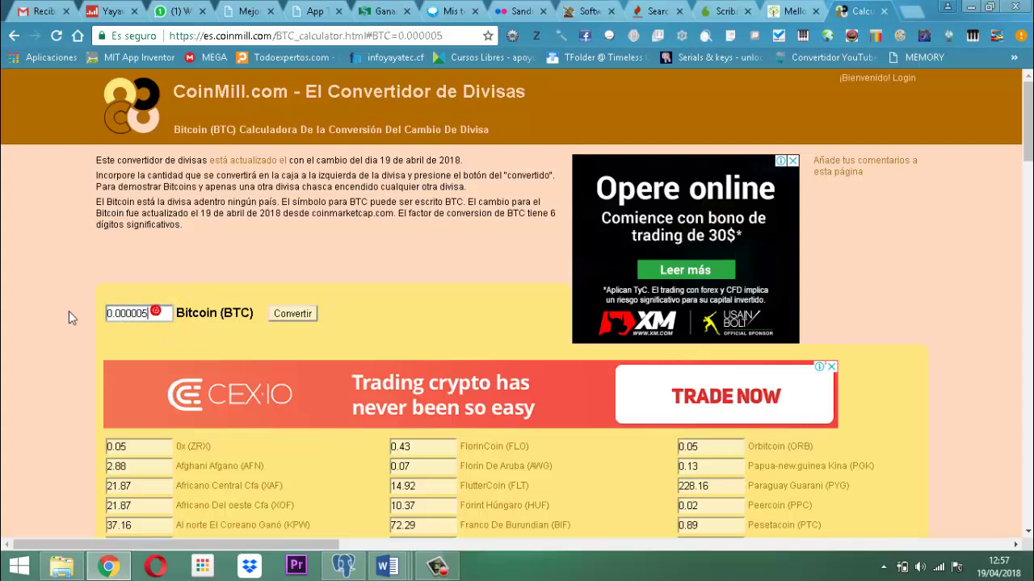
left_click_drag(163, 317, 102, 315)
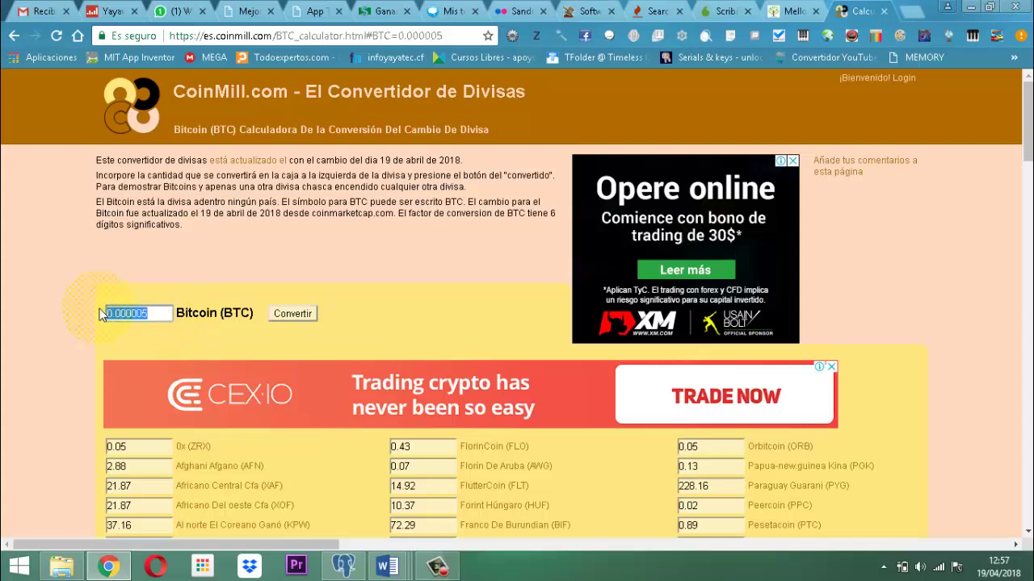
type("01")
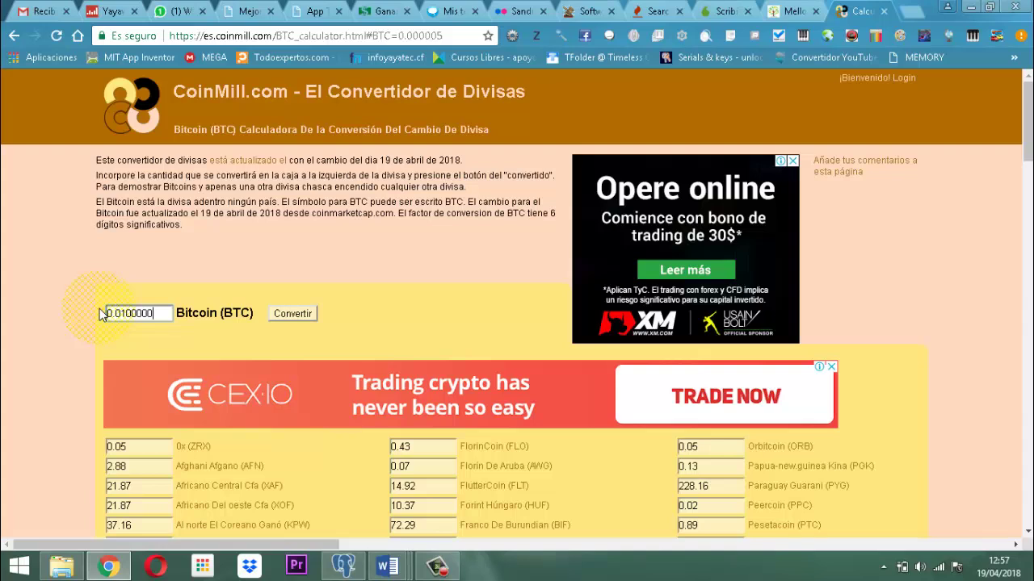
left_click(280, 315)
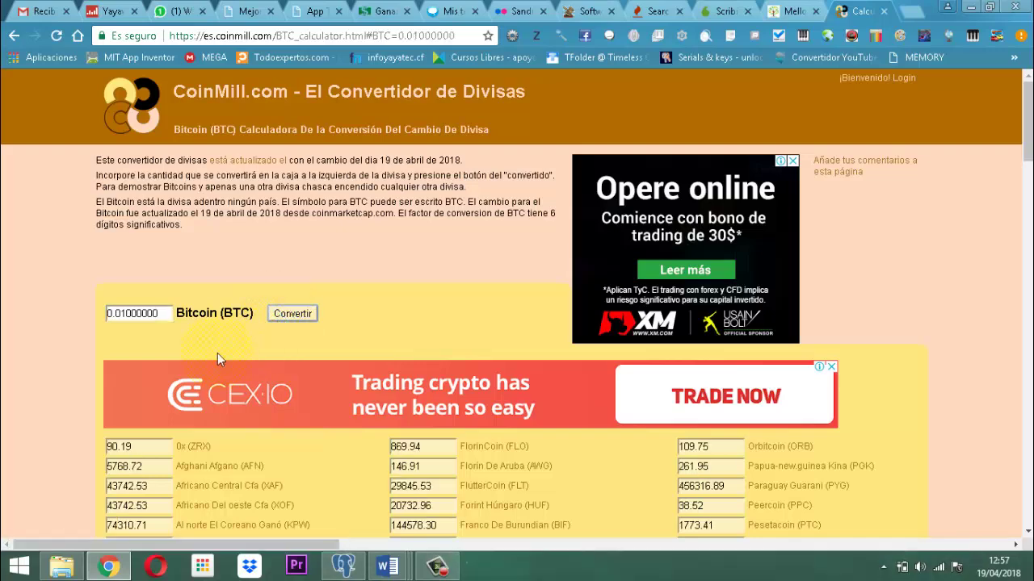
Examine the equivalents of the converted Bitcoin amount in pesos, dollars and the other listed currencies.
scroll(172, 460, "down", 3)
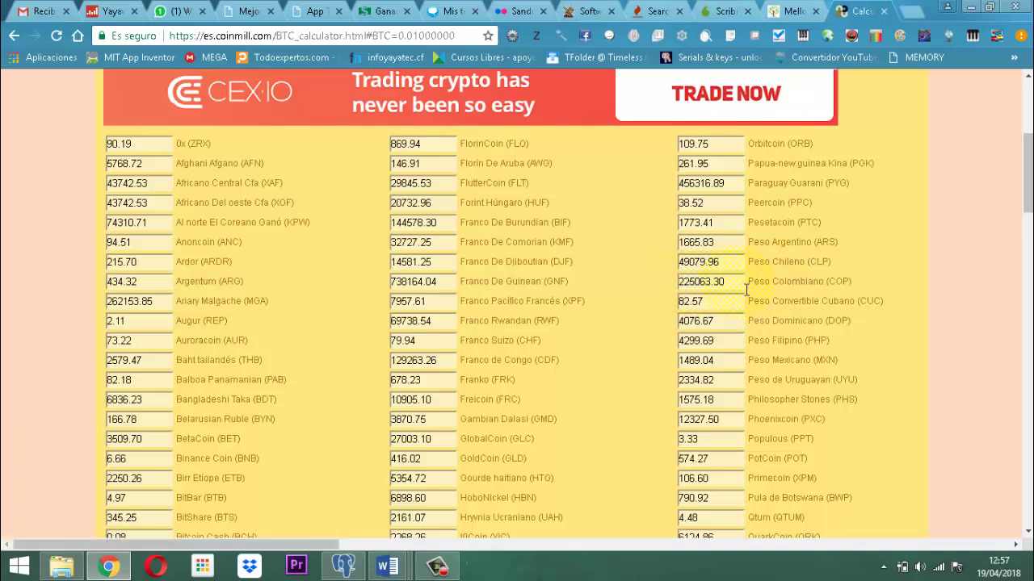
scroll(129, 412, "down", 3)
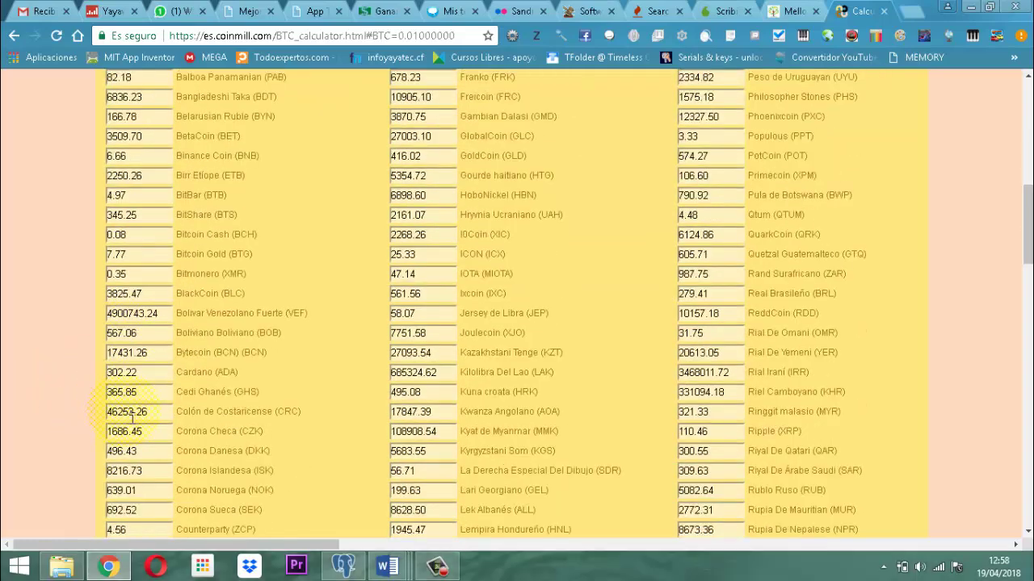
scroll(139, 421, "down", 1)
scroll(142, 426, "down", 1)
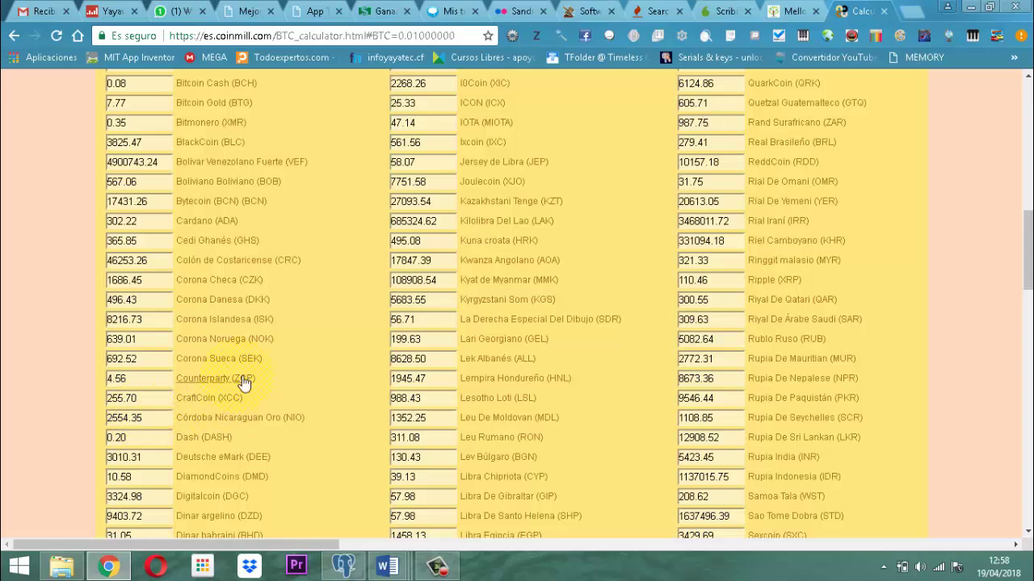
scroll(242, 386, "down", 4)
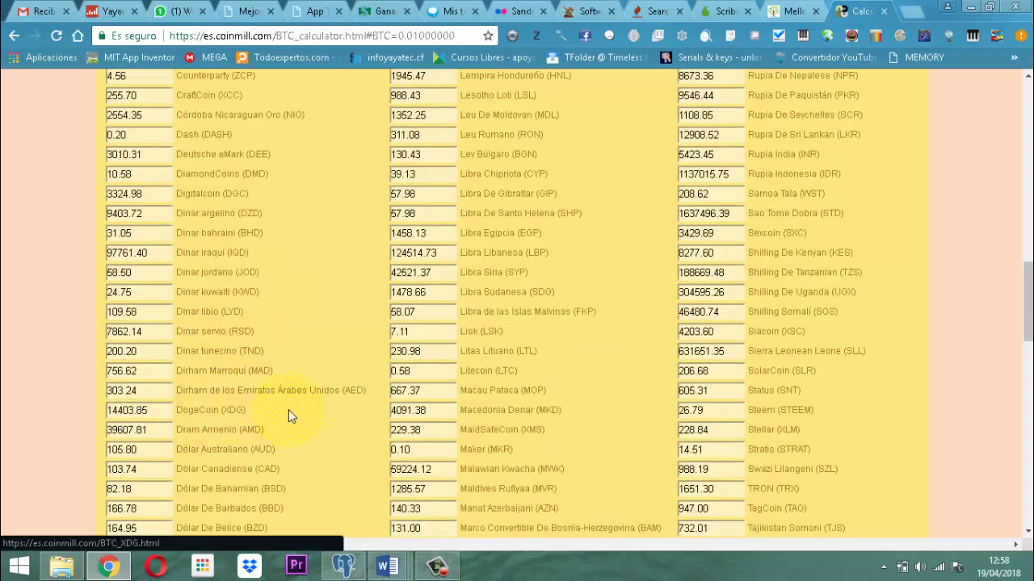
scroll(282, 407, "down", 3)
scroll(261, 410, "down", 3)
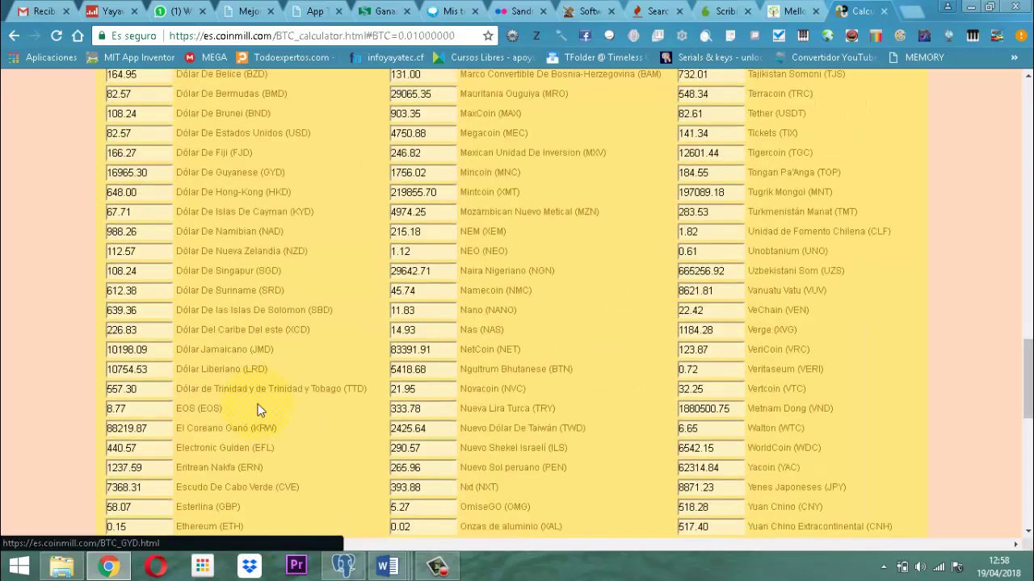
scroll(260, 405, "up", 2)
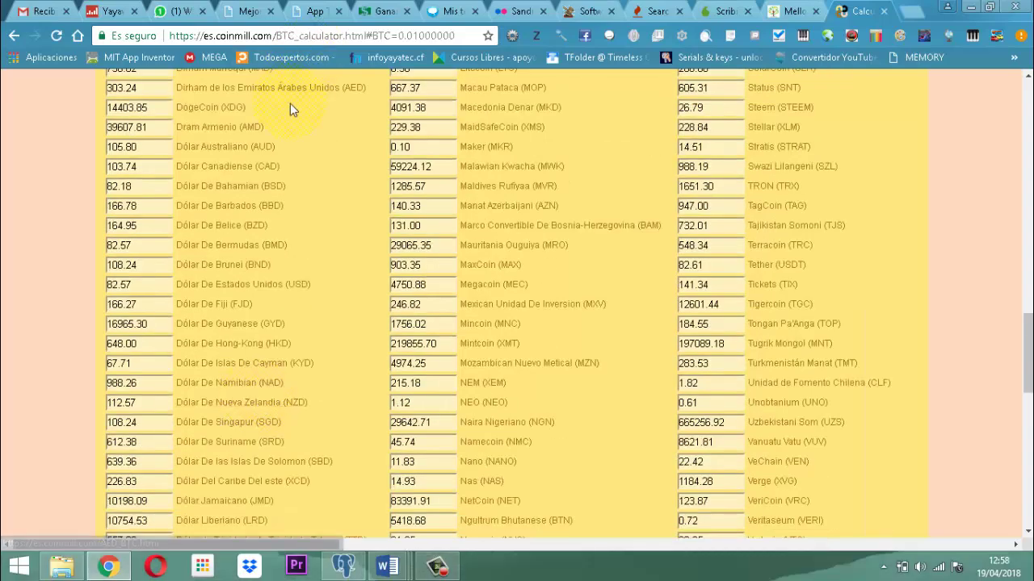
scroll(306, 145, "down", 2)
scroll(249, 404, "down", 4)
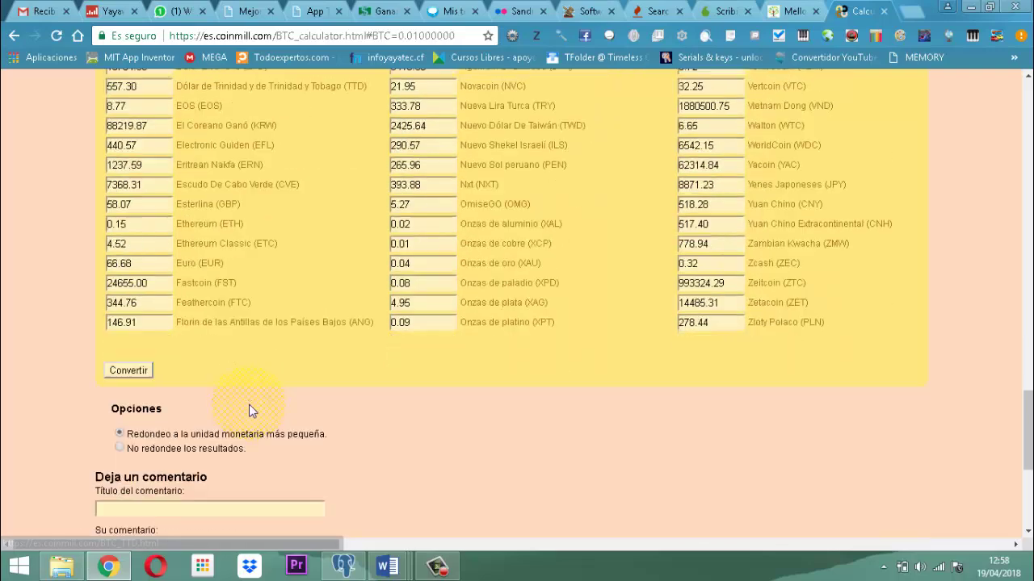
Find the US dollar equivalent of 0.01000000 Bitcoin in the list of converted currencies.
scroll(253, 287, "up", 3)
scroll(254, 281, "up", 4)
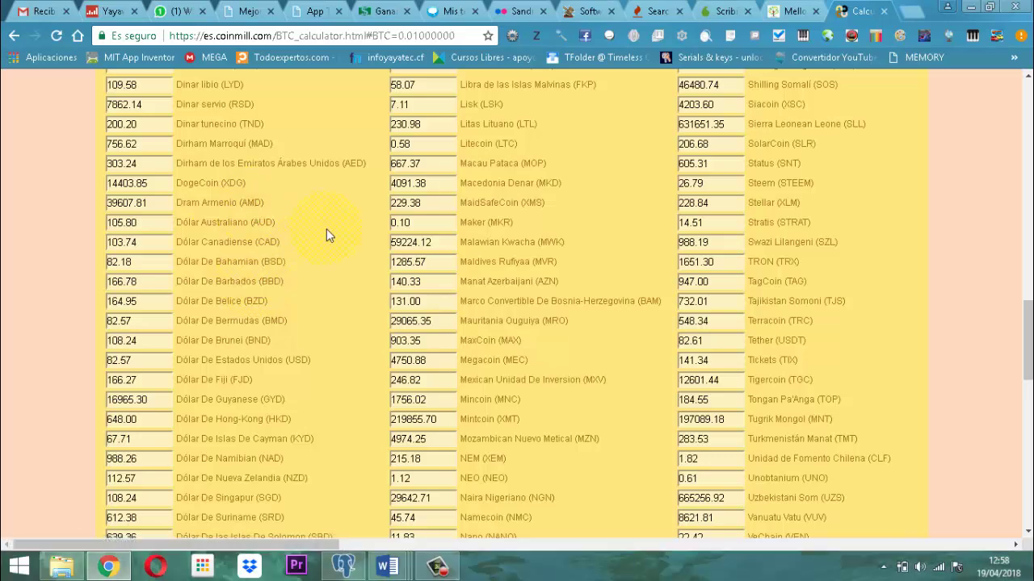
scroll(327, 241, "up", 1)
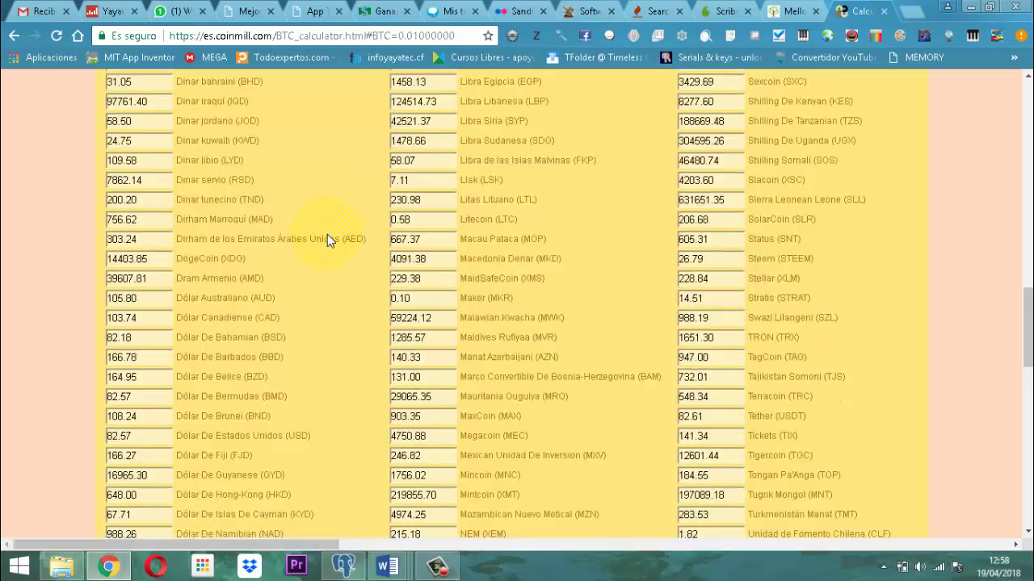
scroll(326, 258, "up", 3)
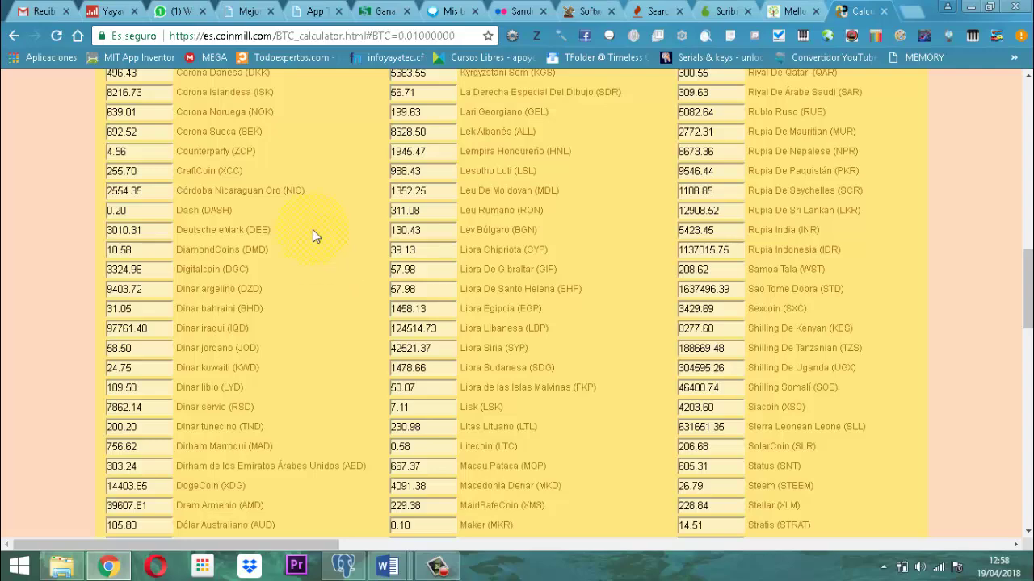
scroll(314, 234, "up", 1)
scroll(291, 218, "down", 3)
scroll(283, 216, "down", 2)
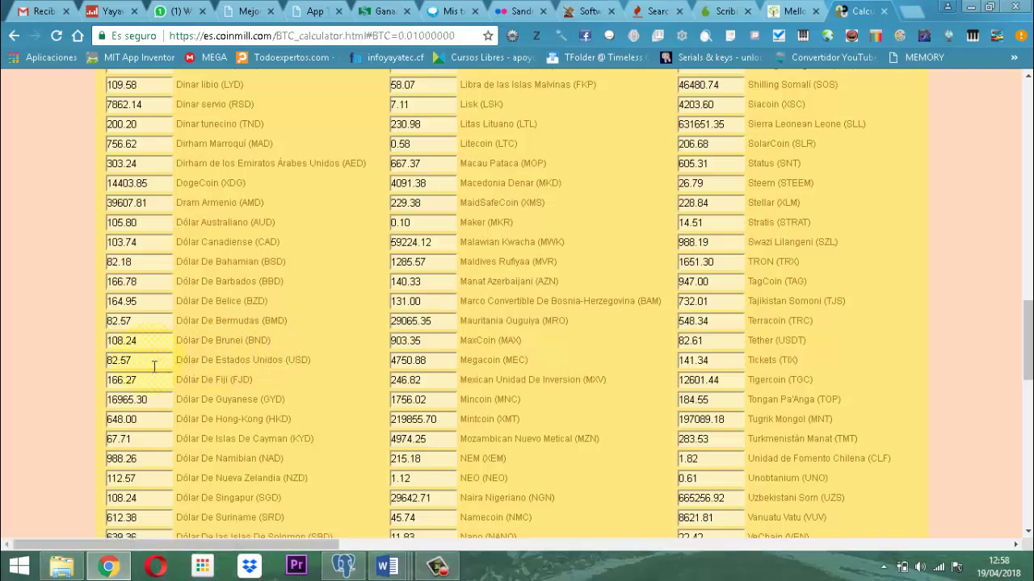
scroll(153, 365, "up", 15)
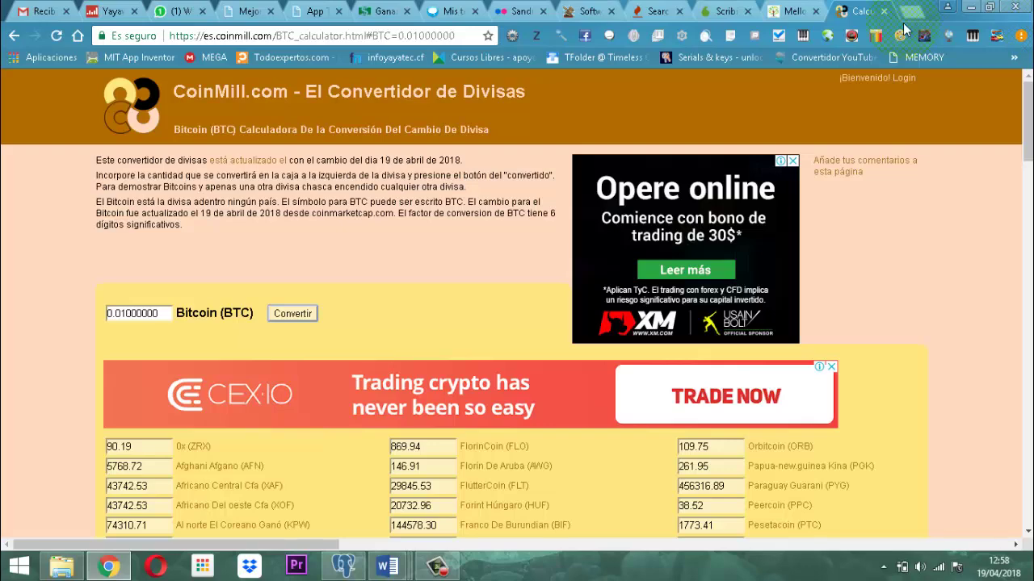
Switch to the Mellow Ads site, review the new advertiser and publisher registration form, and close it without registering.
left_click(794, 11)
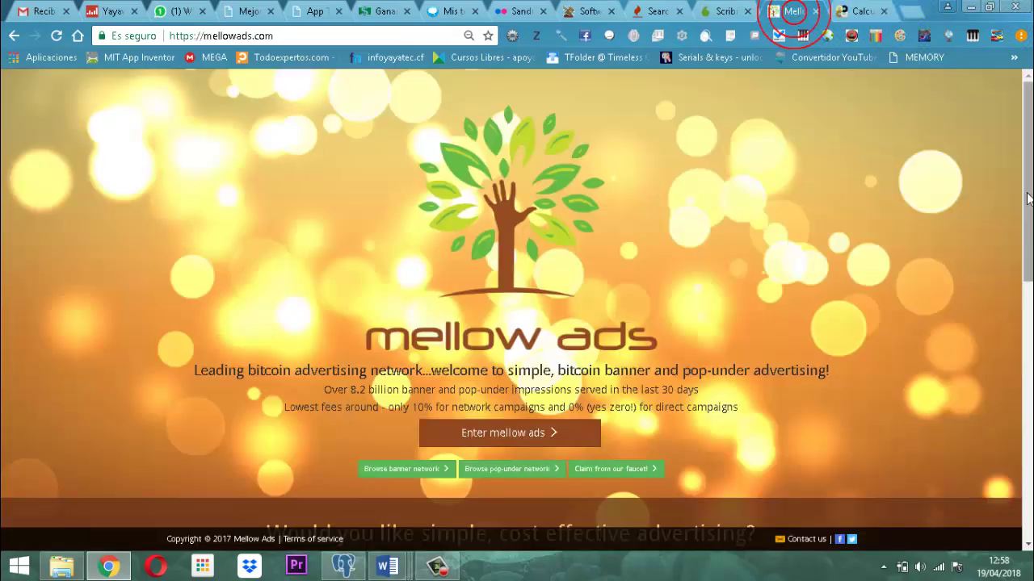
left_click(499, 435)
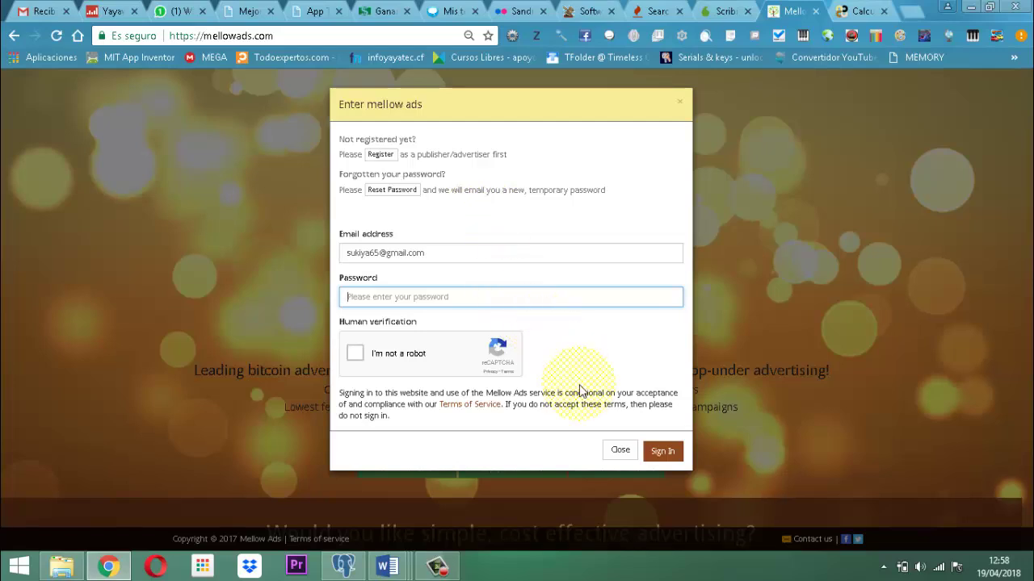
left_click(382, 154)
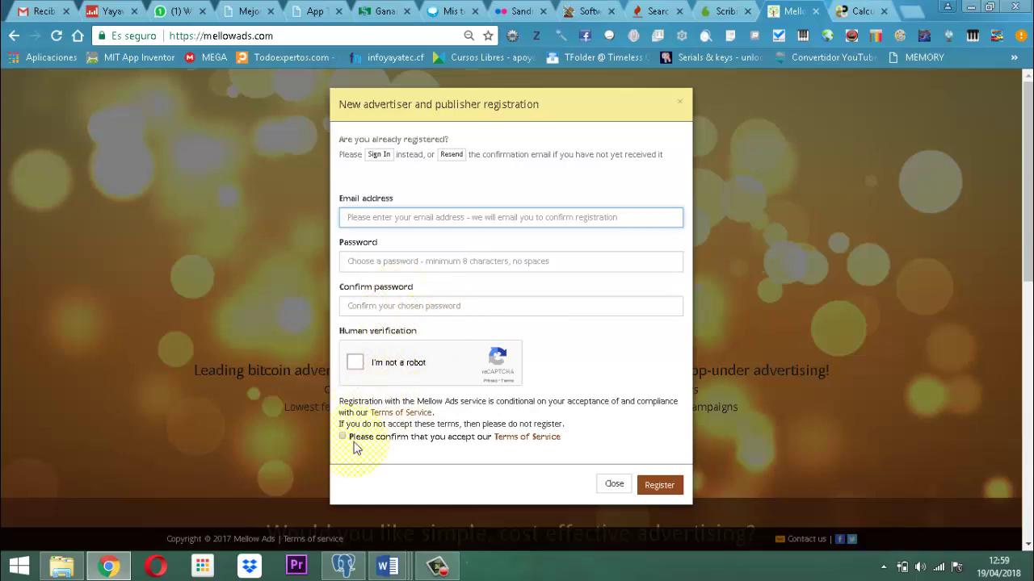
left_click(616, 487)
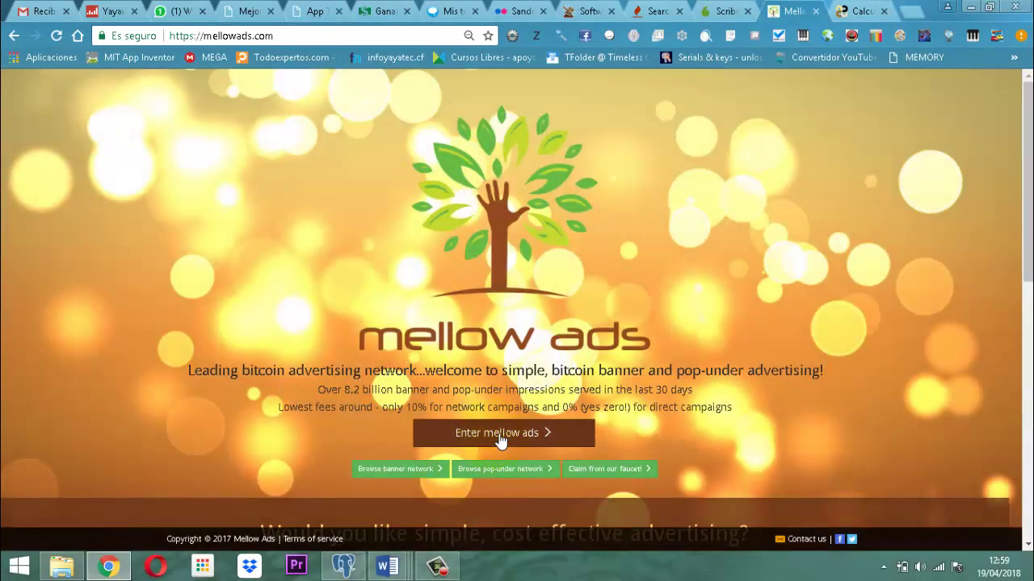
Sign in to Mellow Ads by entering the account password and completing the human verification.
left_click(501, 433)
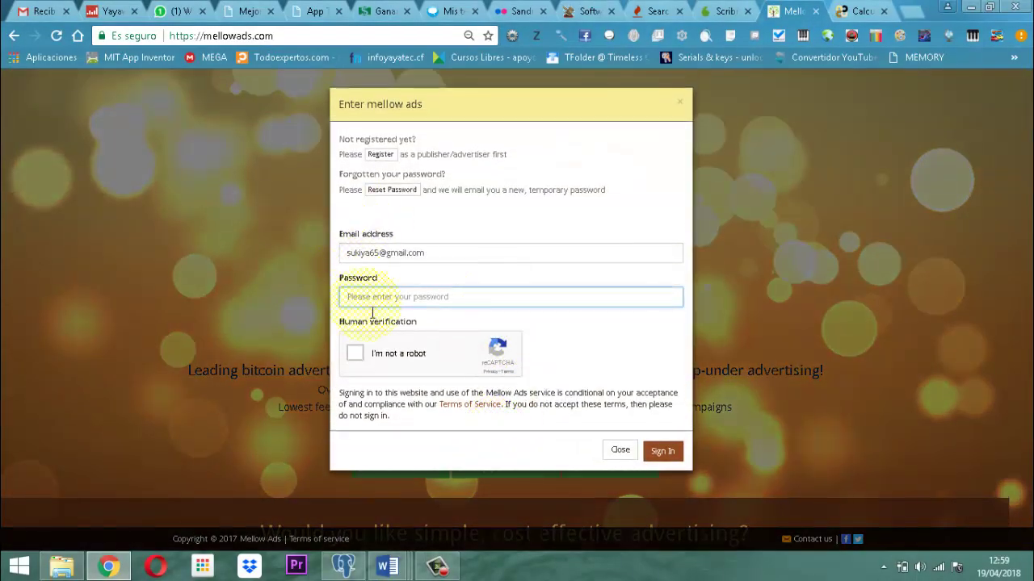
left_click(371, 307)
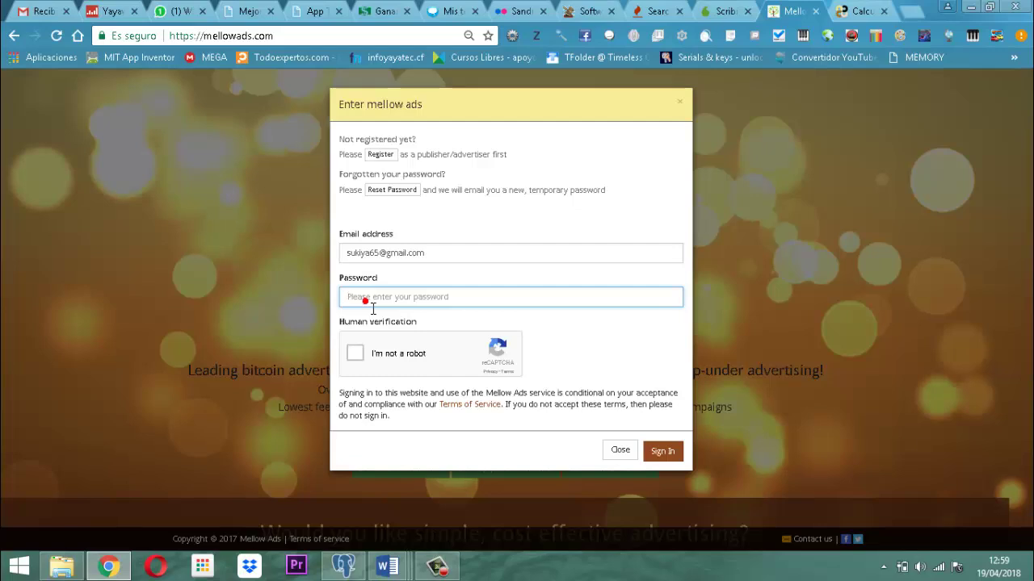
type("********")
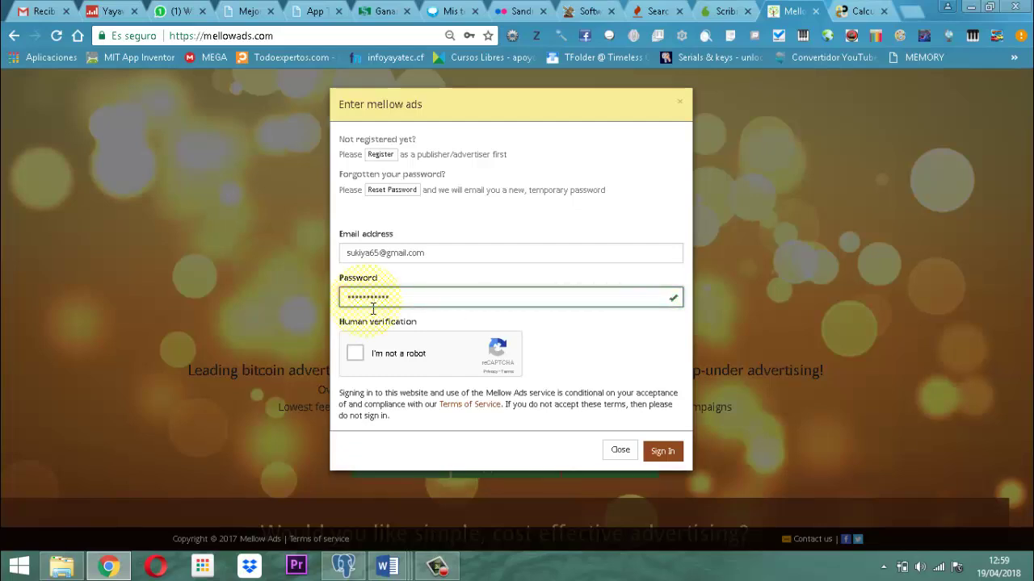
left_click(357, 355)
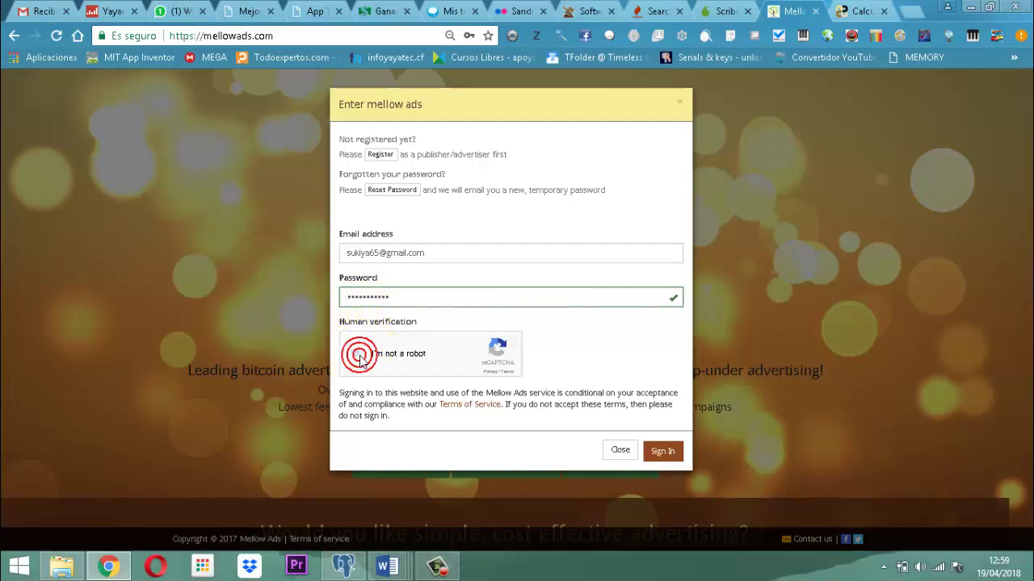
left_click(667, 453)
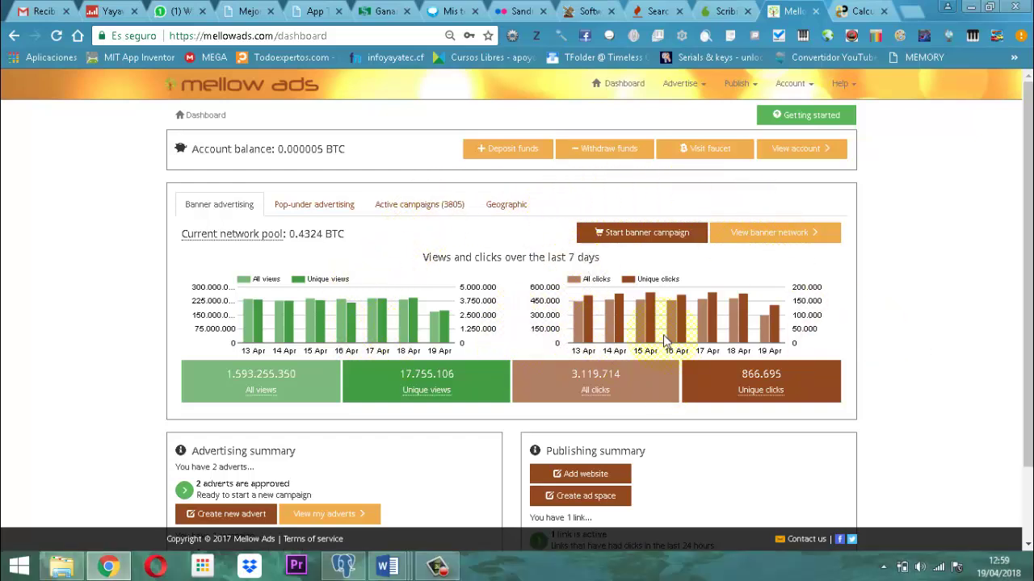
Inspect the daily figures in the dashboard's banner advertising charts of views and clicks over the last 7 days.
mouse_move(620, 343)
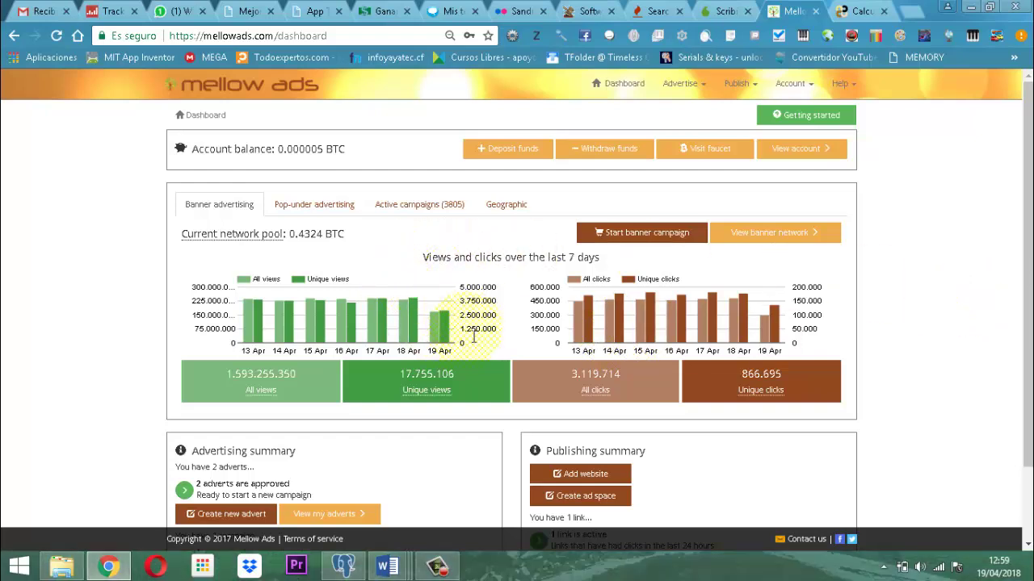
mouse_move(440, 323)
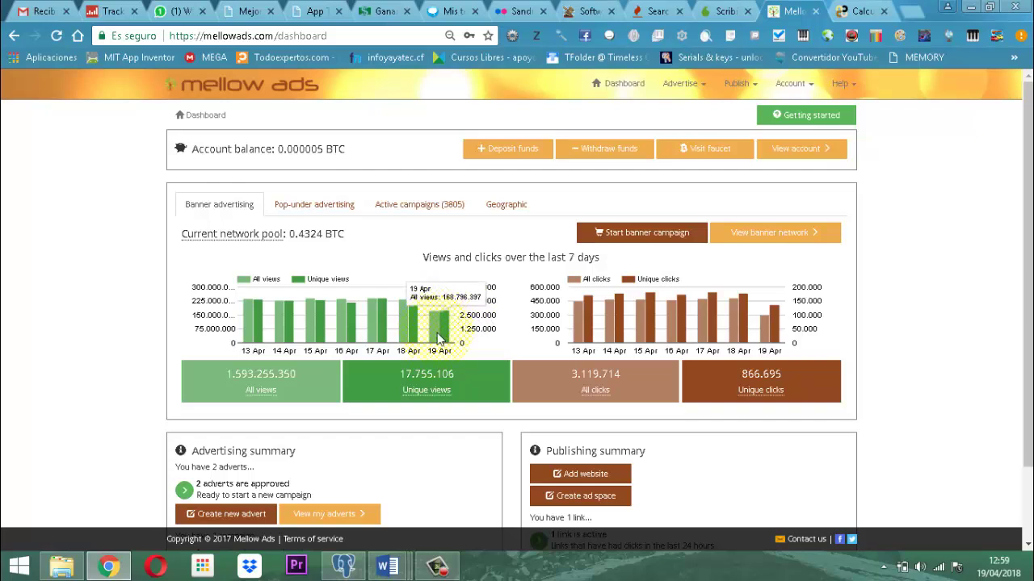
mouse_move(767, 333)
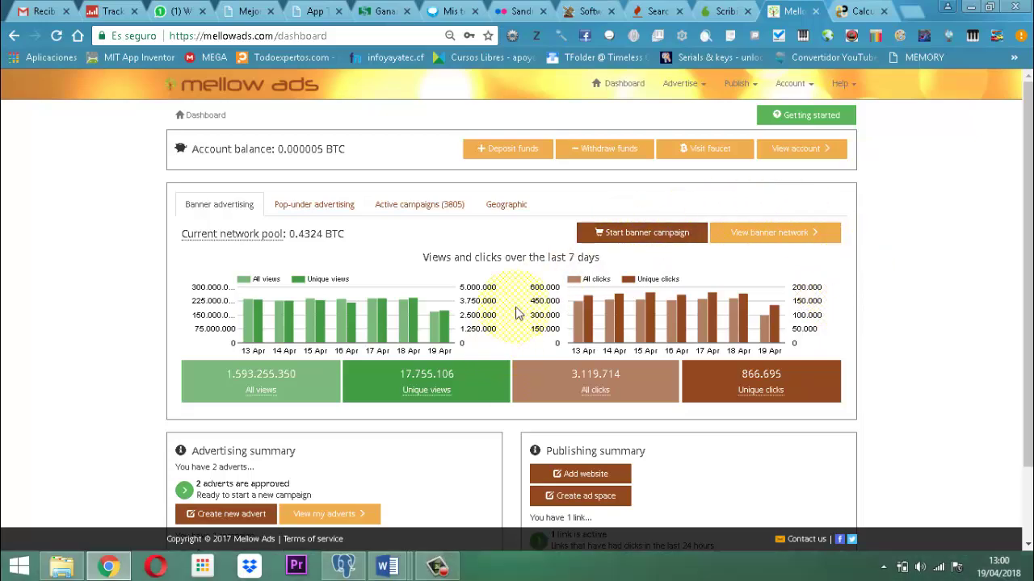
Open the completed banner campaign's details from the campaign list and review its performance summary, daily charts and country breakdown.
scroll(828, 356, "down", 2)
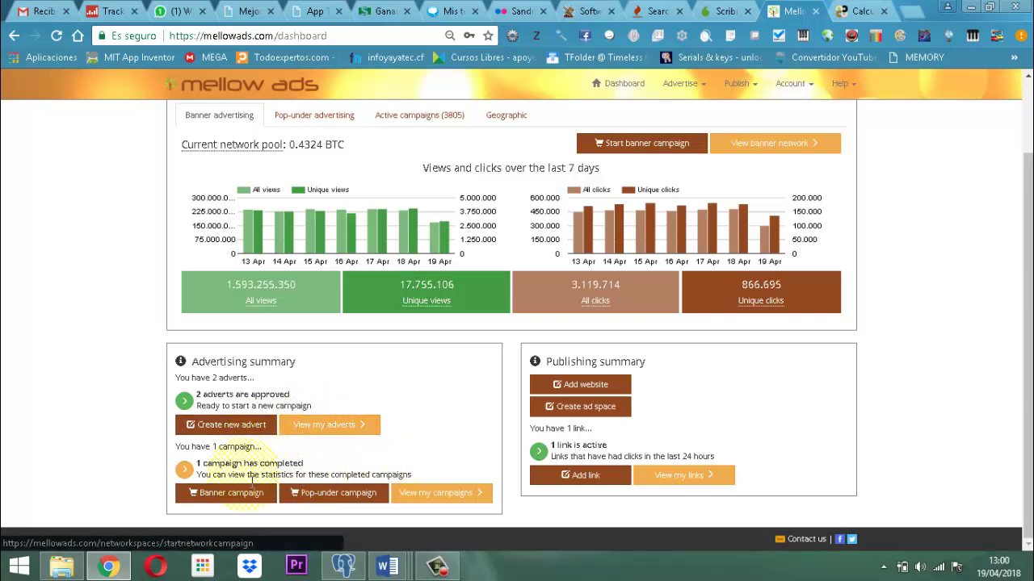
left_click(474, 495)
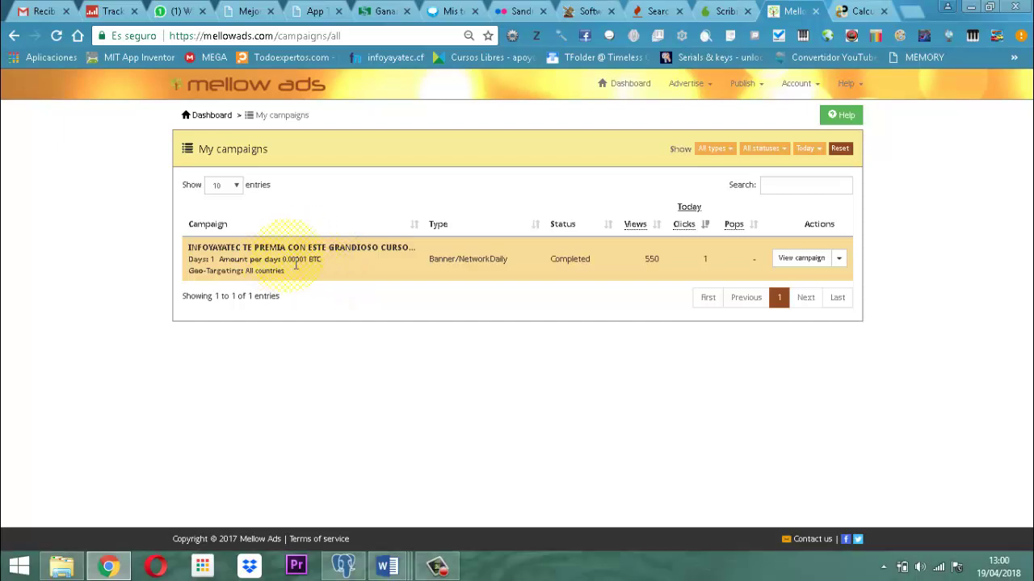
left_click(817, 260)
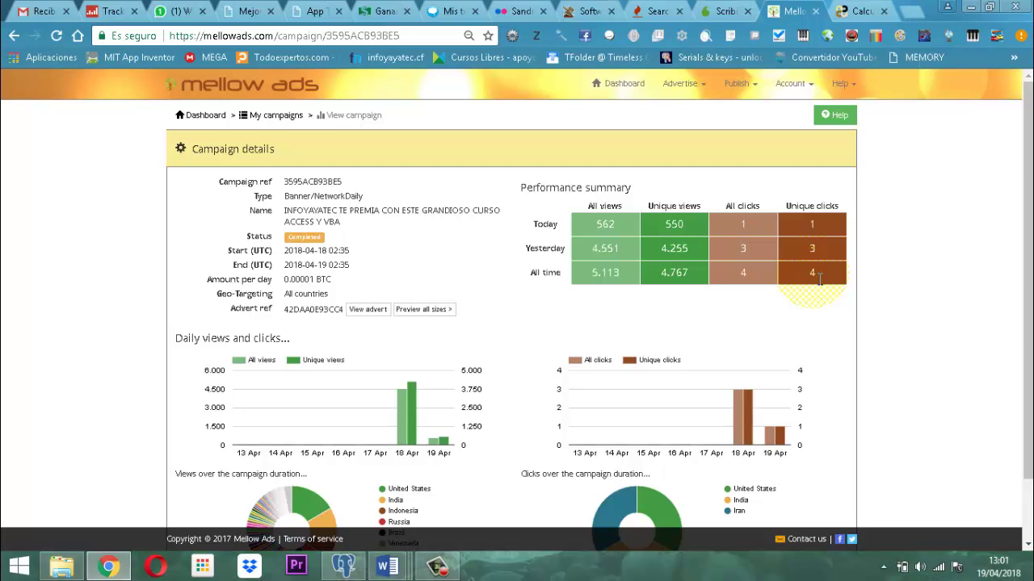
scroll(884, 432, "down", 2)
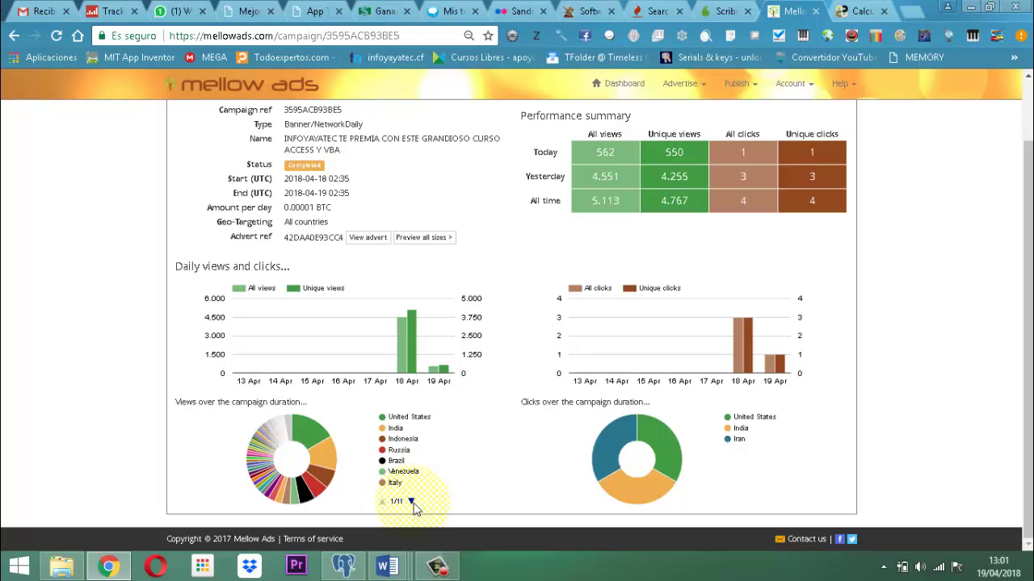
scroll(812, 265, "up", 2)
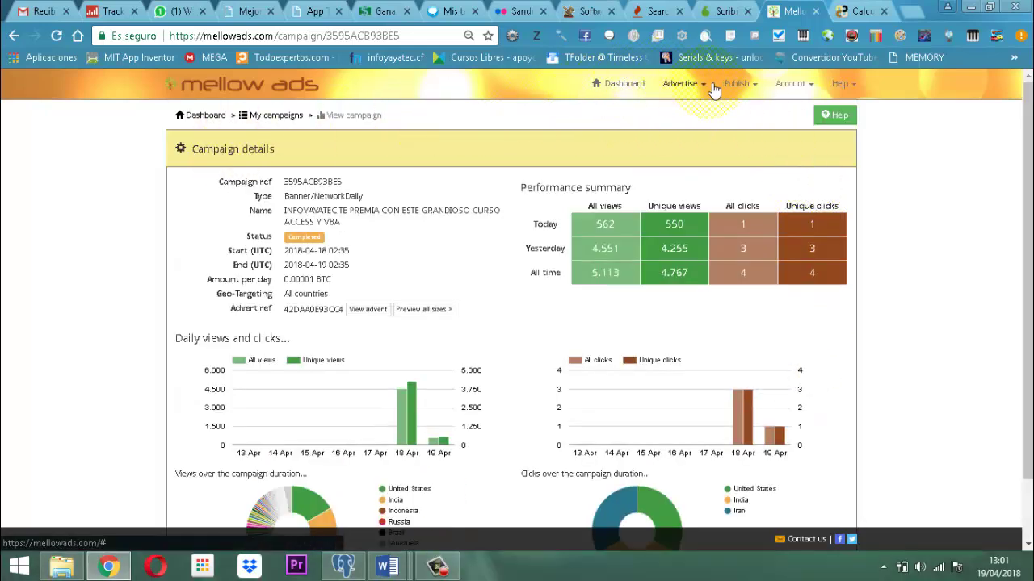
Return to the dashboard and review its advertising summary, publishing summary and network statistics.
left_click(631, 89)
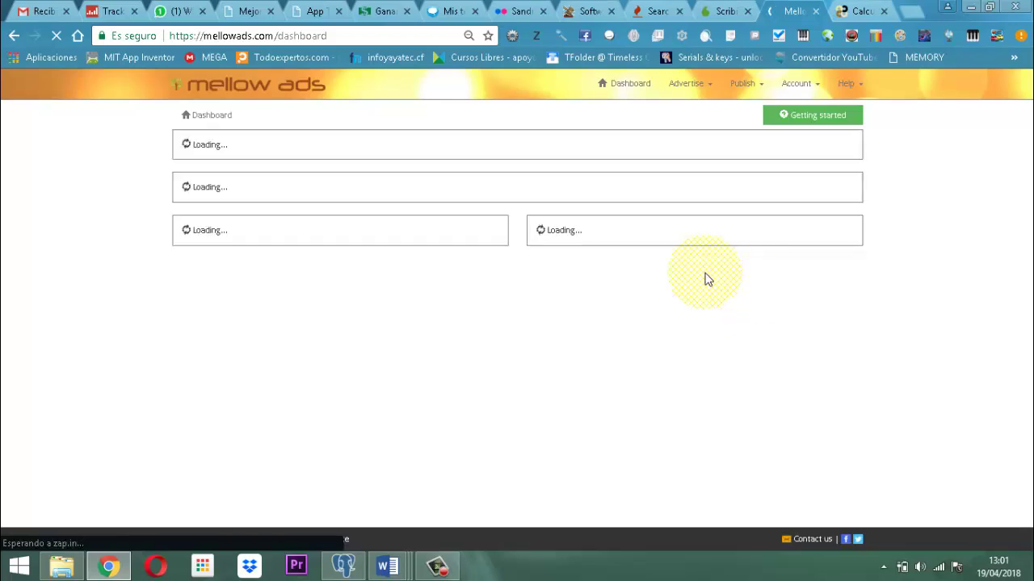
scroll(267, 348, "down", 2)
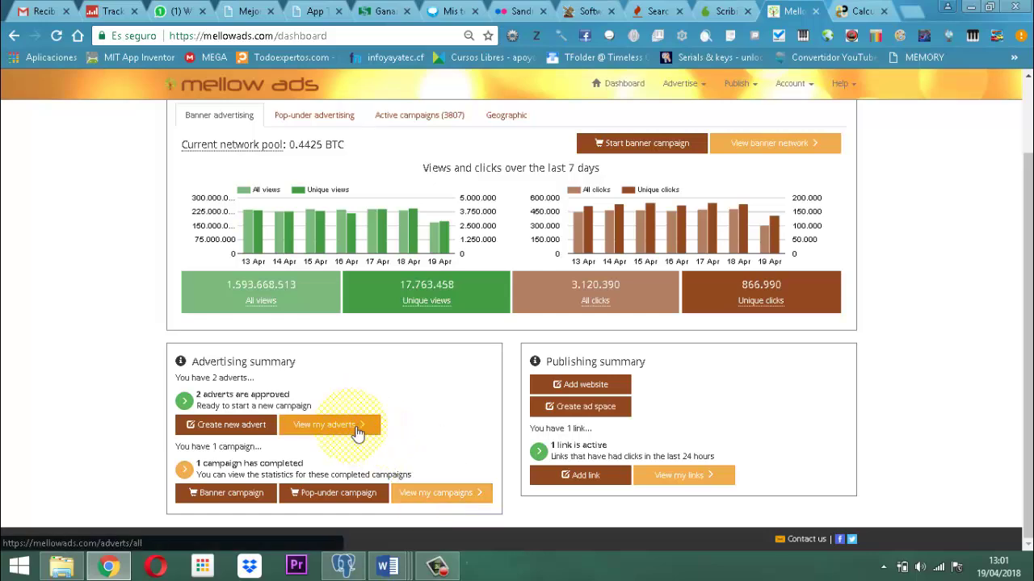
scroll(356, 435, "up", 2)
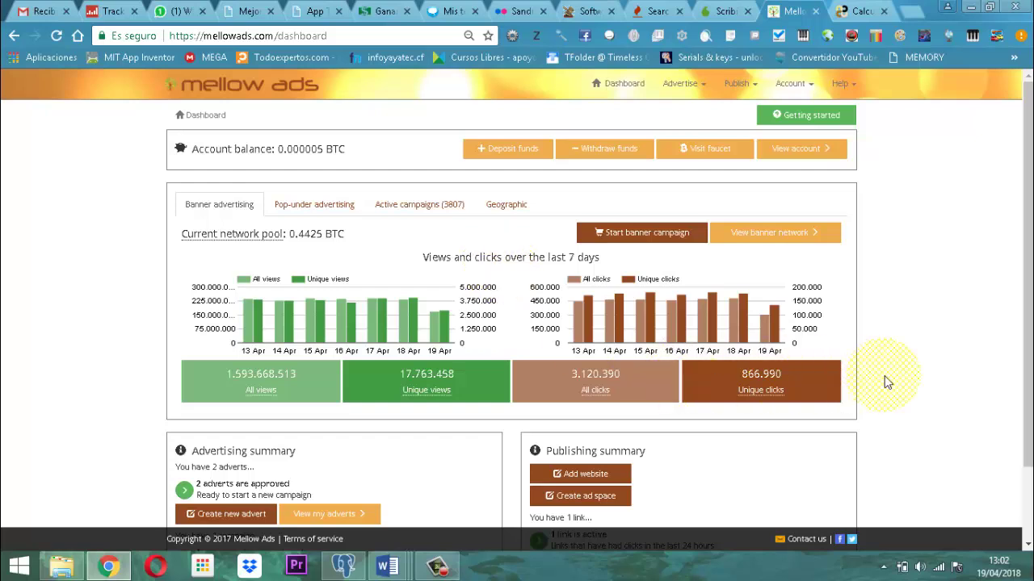
scroll(711, 434, "down", 2)
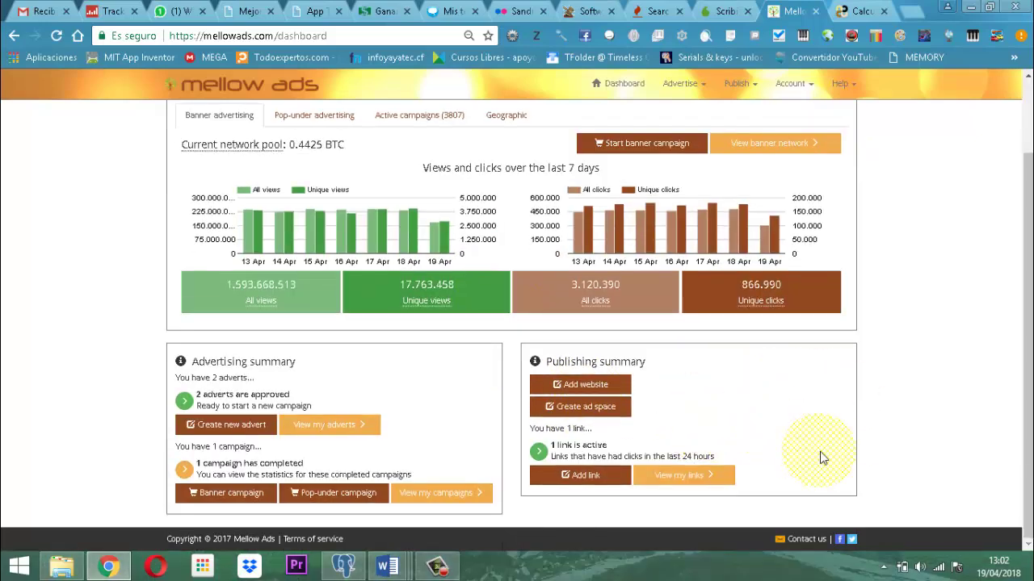
scroll(819, 456, "up", 2)
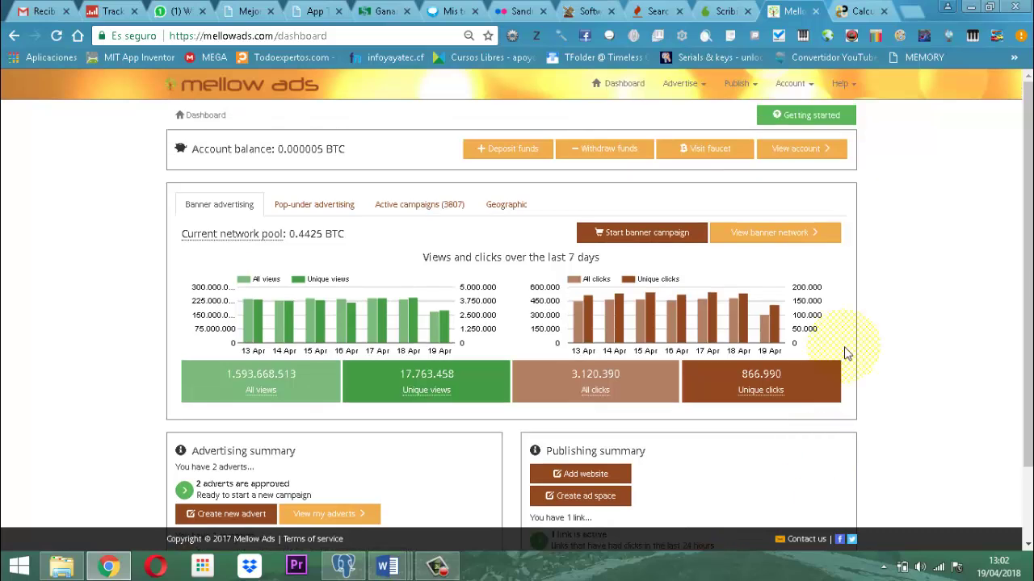
Open the form for creating a new advert, review its fields, and close it without creating anything.
left_click(706, 87)
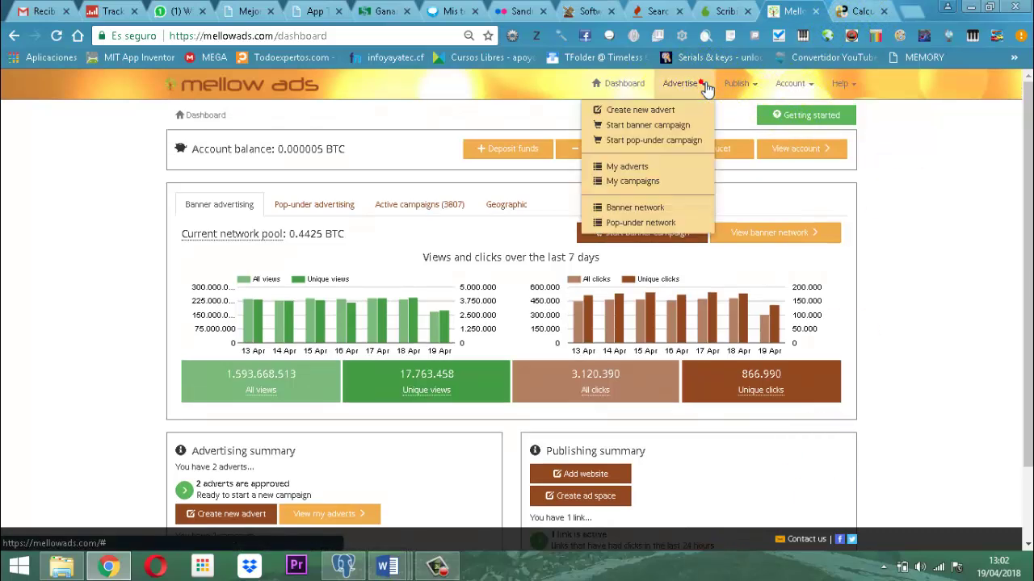
left_click(661, 112)
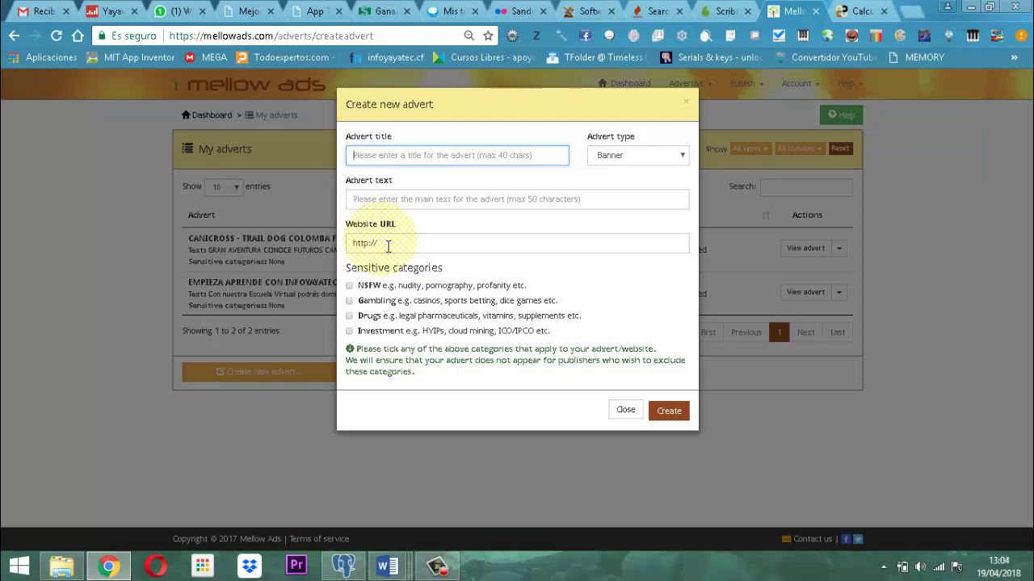
left_click(624, 410)
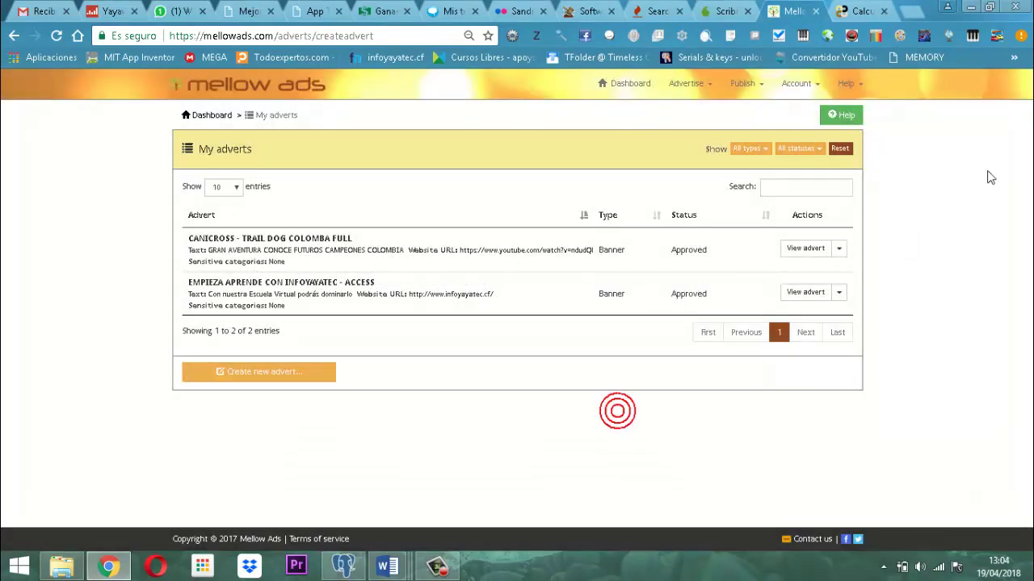
Open the general details of the advert "CANICROSS - TRAIL DOG COLOMBA FULL" for editing from the My adverts list.
left_click(714, 84)
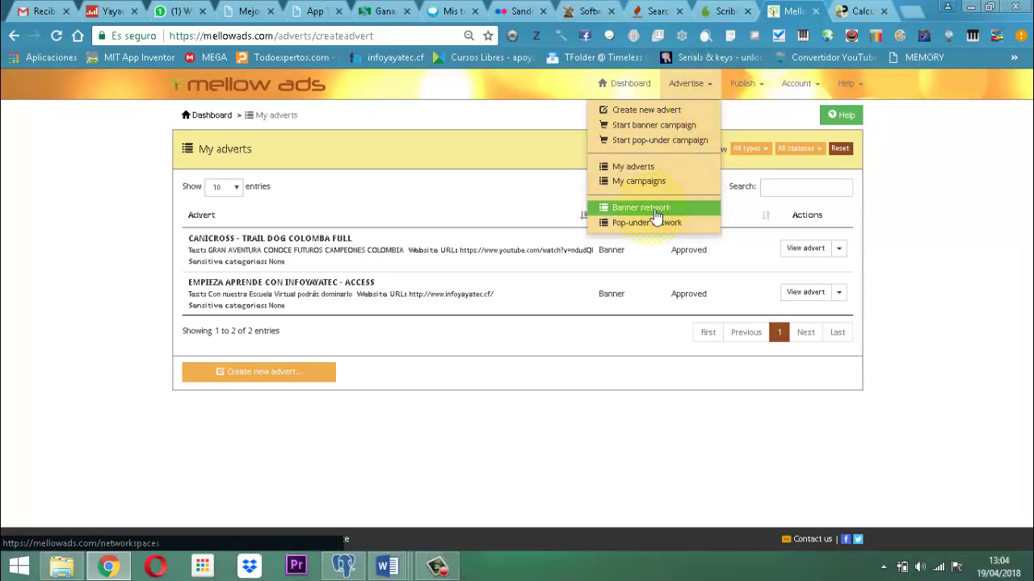
left_click(648, 168)
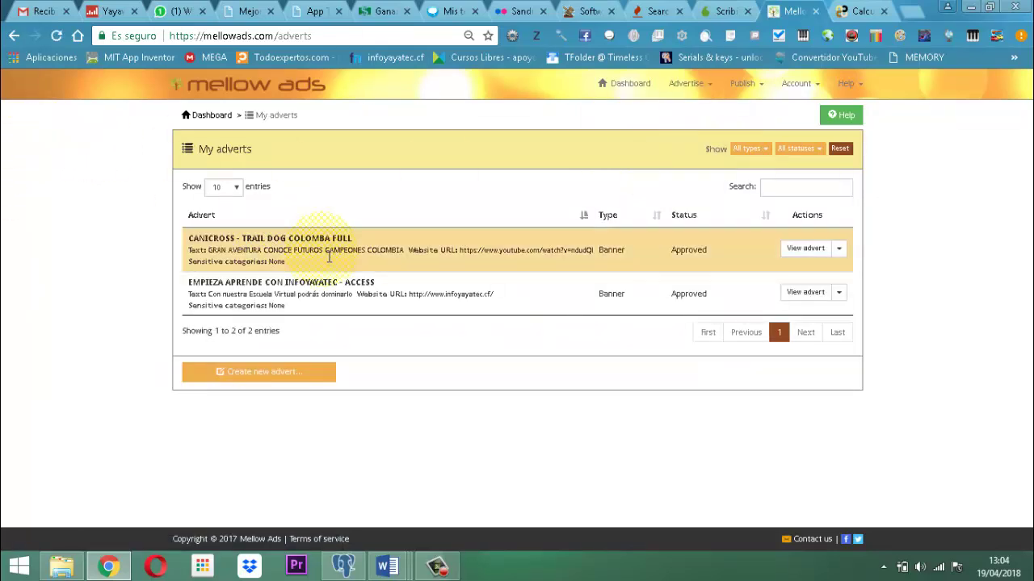
left_click(842, 251)
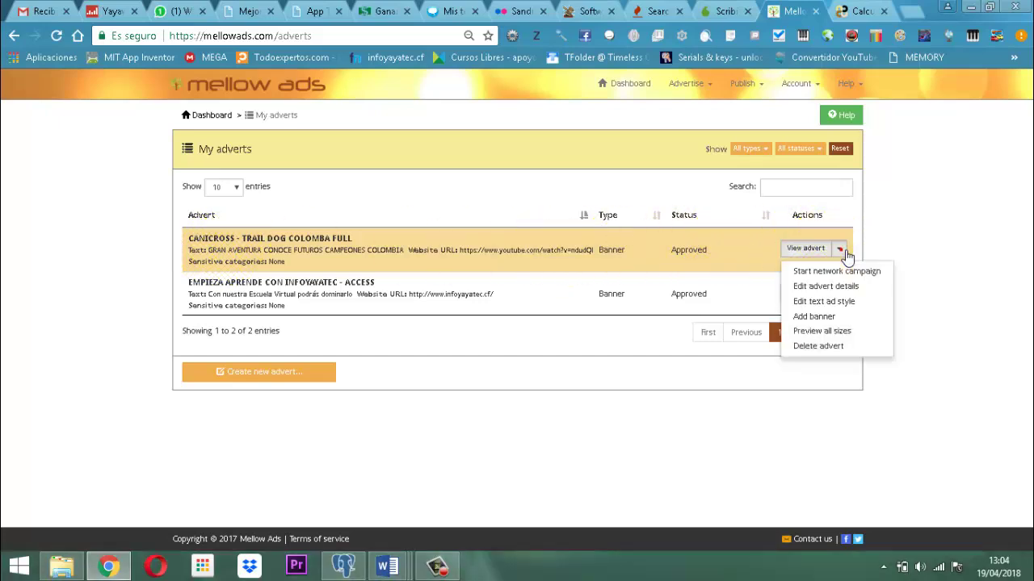
left_click(862, 296)
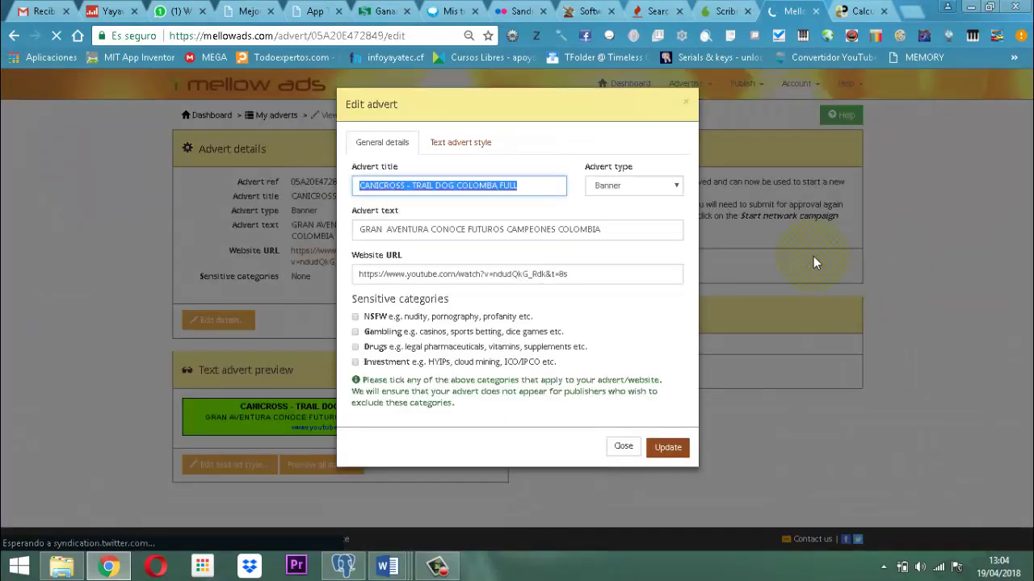
left_click(549, 192)
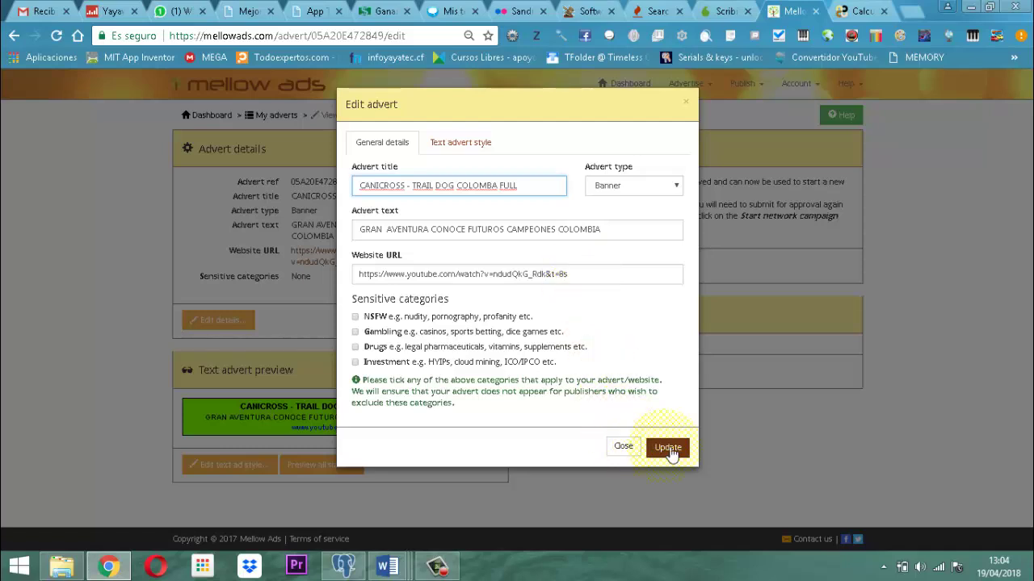
Close the general details, examine the advert's text style settings and the w3schools HTML color names reference, and close both without changing any colors.
left_click(616, 451)
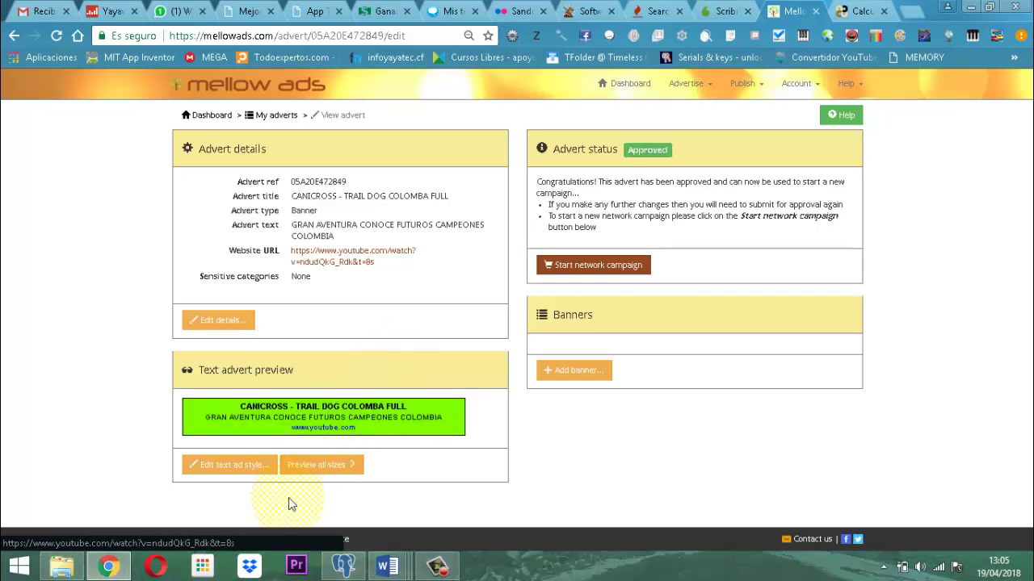
left_click(233, 468)
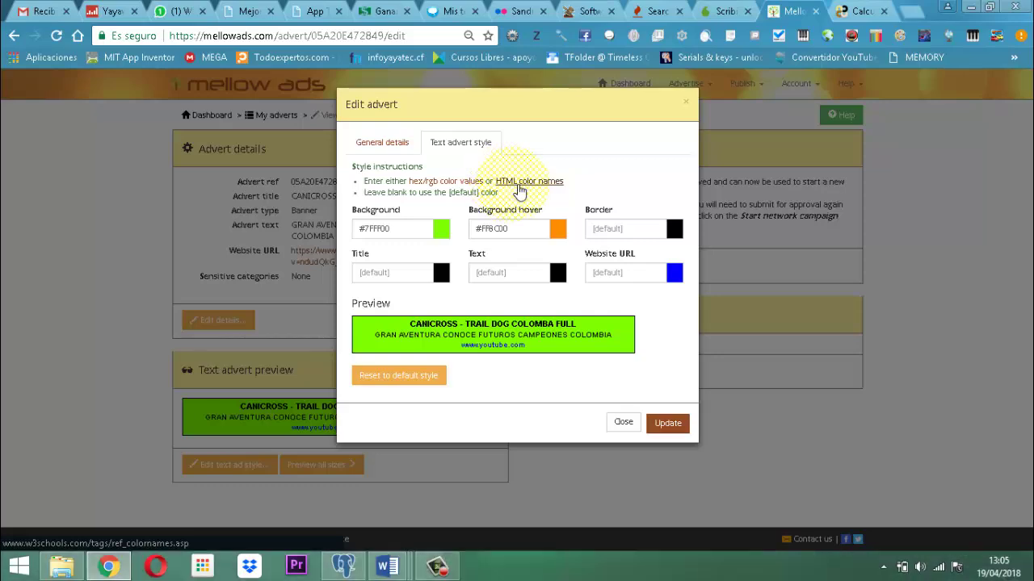
left_click(543, 183)
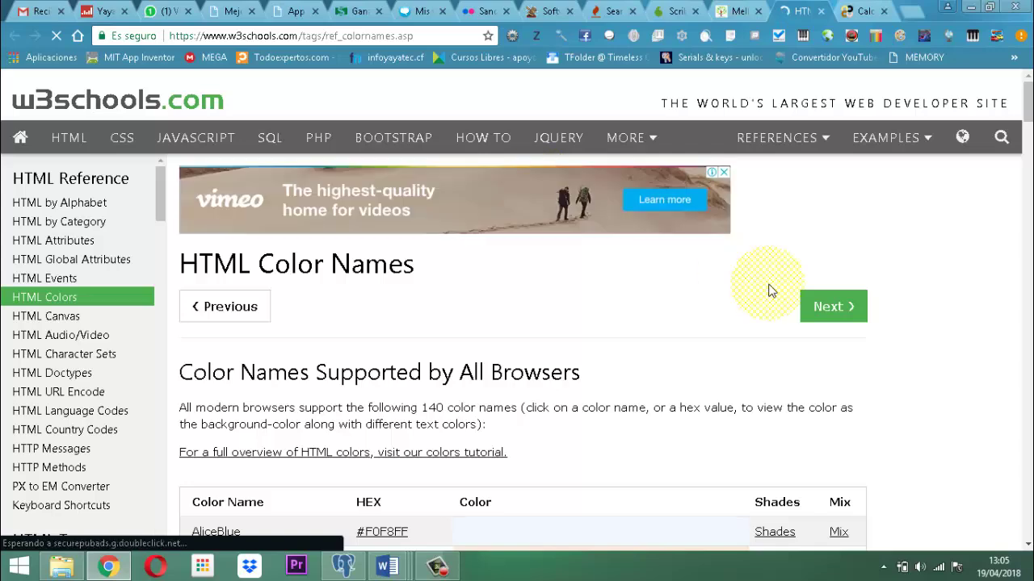
scroll(767, 287, "down", 8)
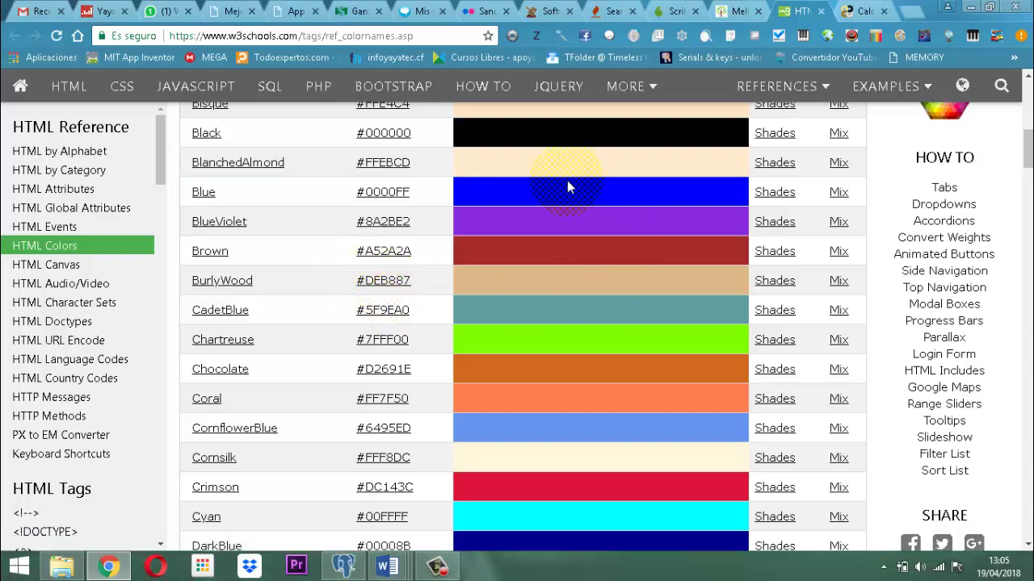
left_click(820, 12)
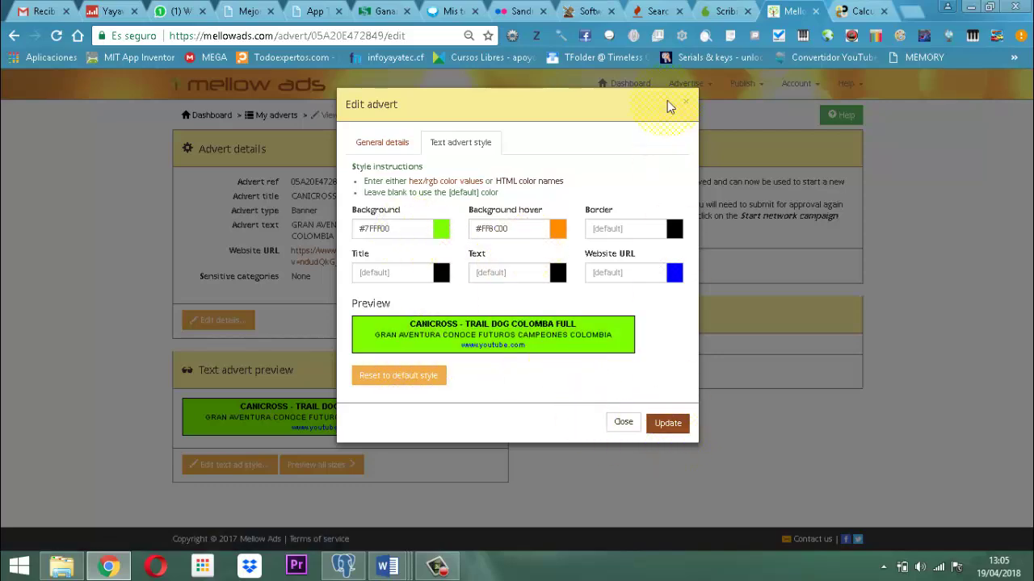
left_click(691, 103)
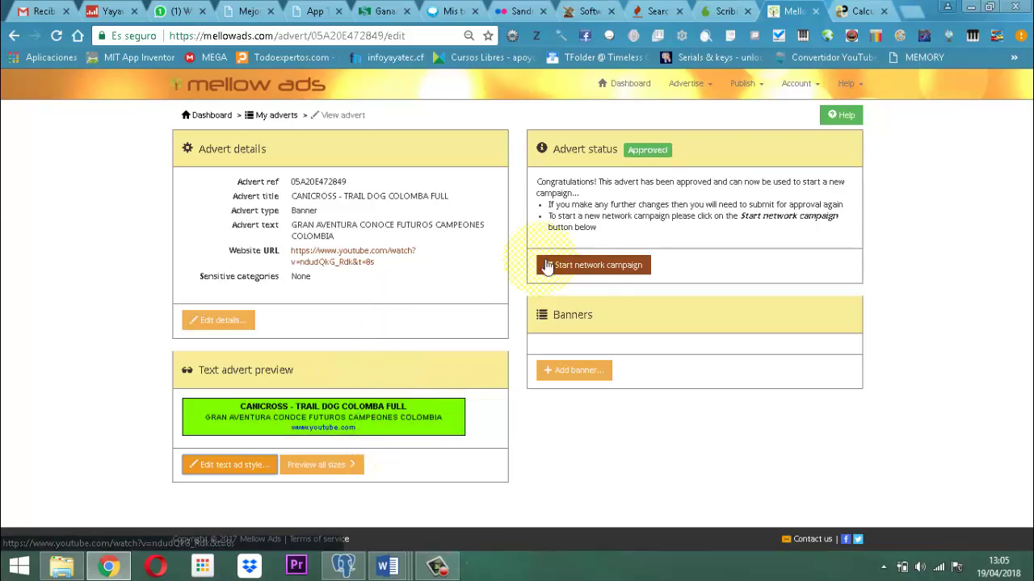
Preview the text advert in all sizes, and inspect the Add banner form and its image file selection without uploading anything.
left_click(340, 465)
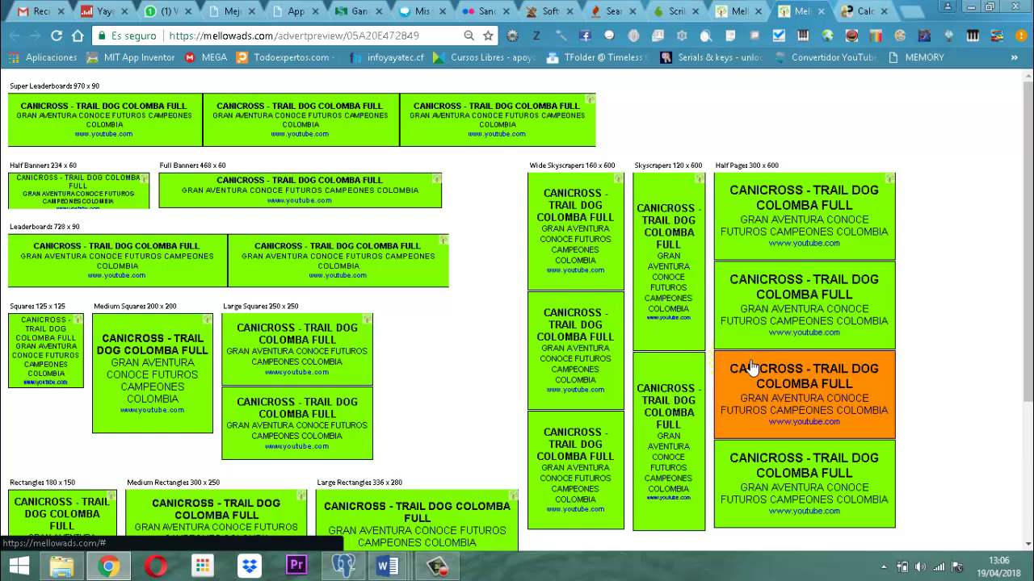
left_click(821, 12)
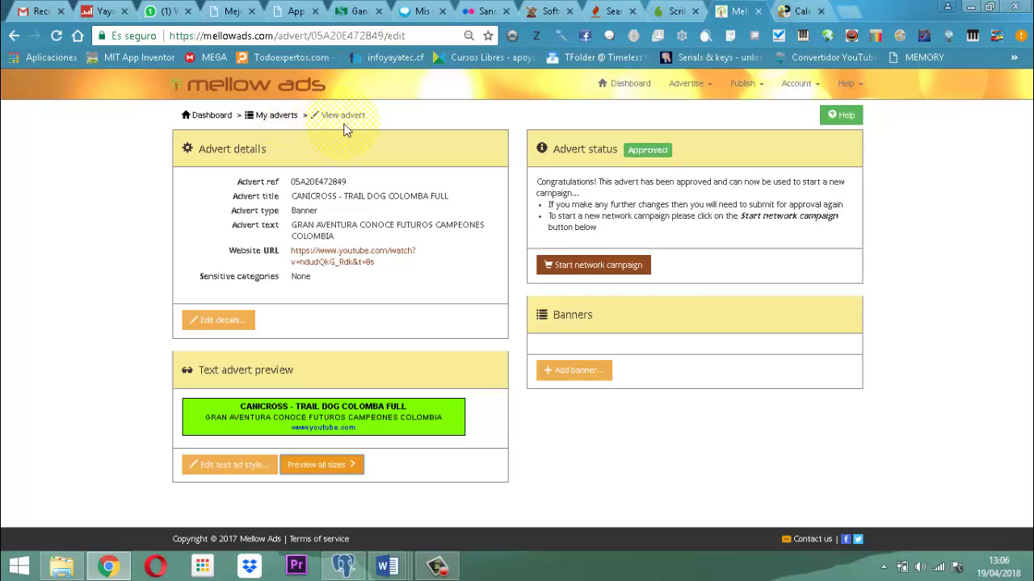
left_click(570, 373)
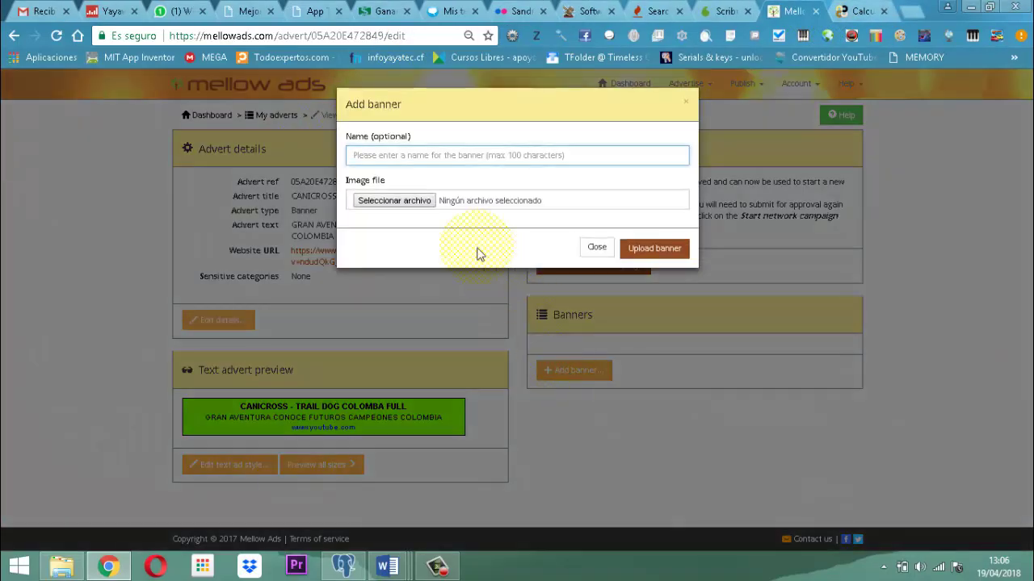
left_click(374, 200)
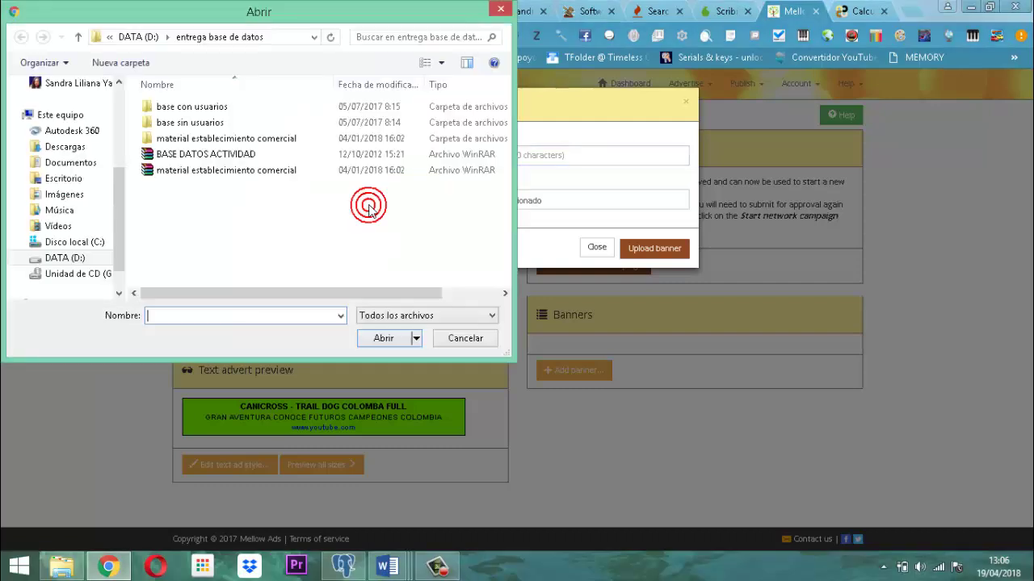
left_click(464, 340)
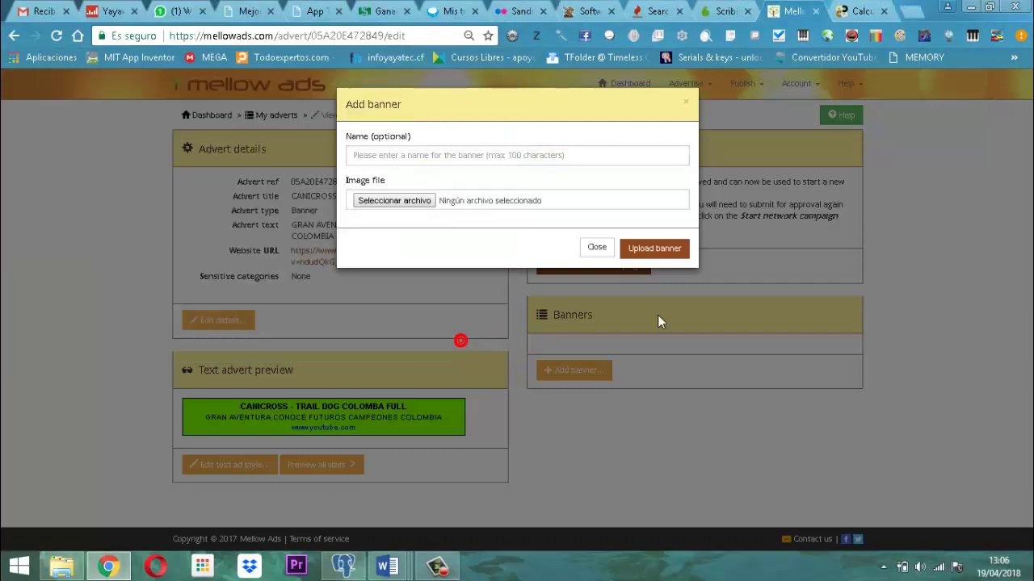
left_click(598, 248)
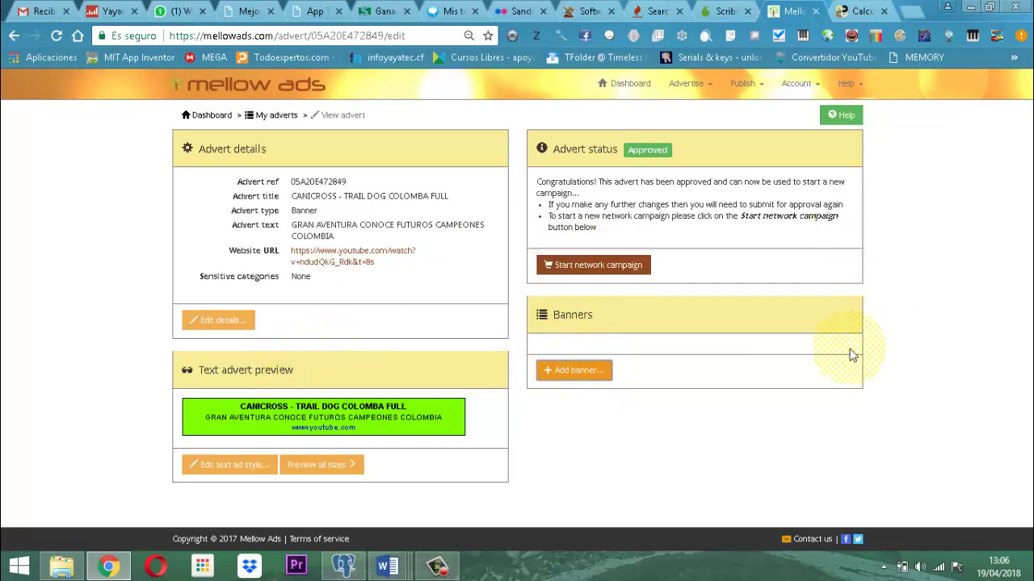
Review the network campaign types, open the daily campaign form, set the duration to 1 day, and close it without starting the campaign.
left_click(583, 267)
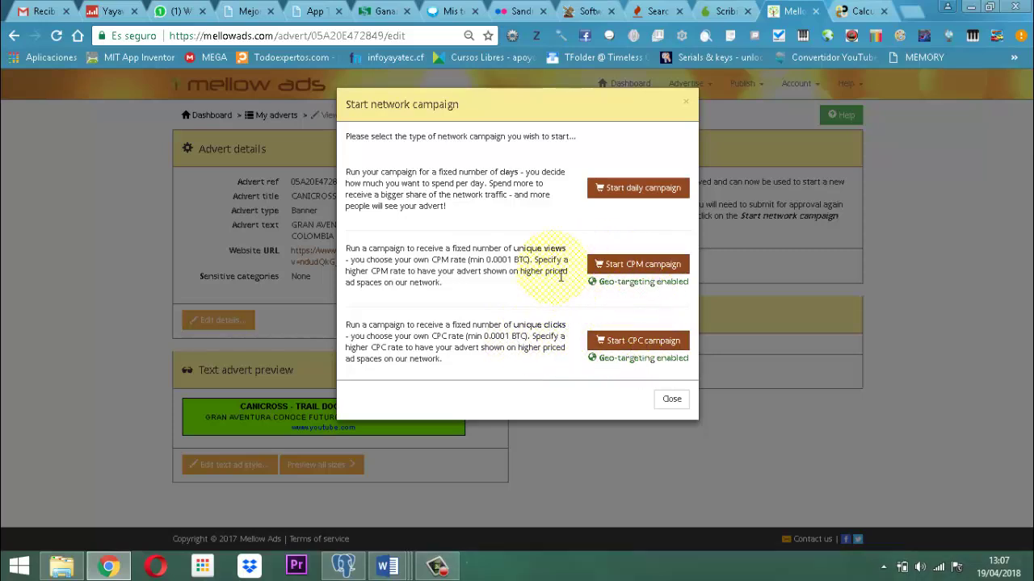
left_click(601, 274)
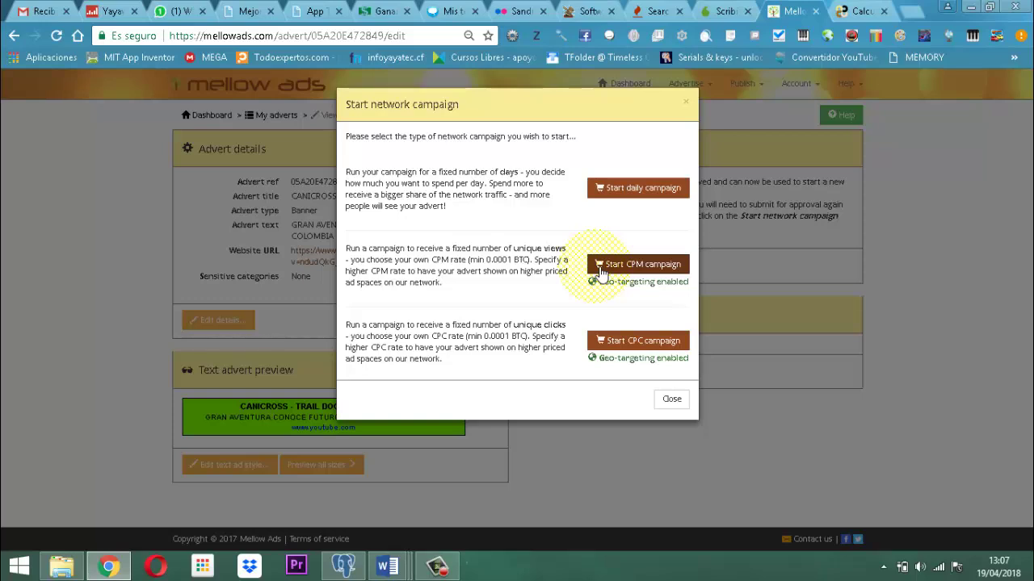
left_click(640, 191)
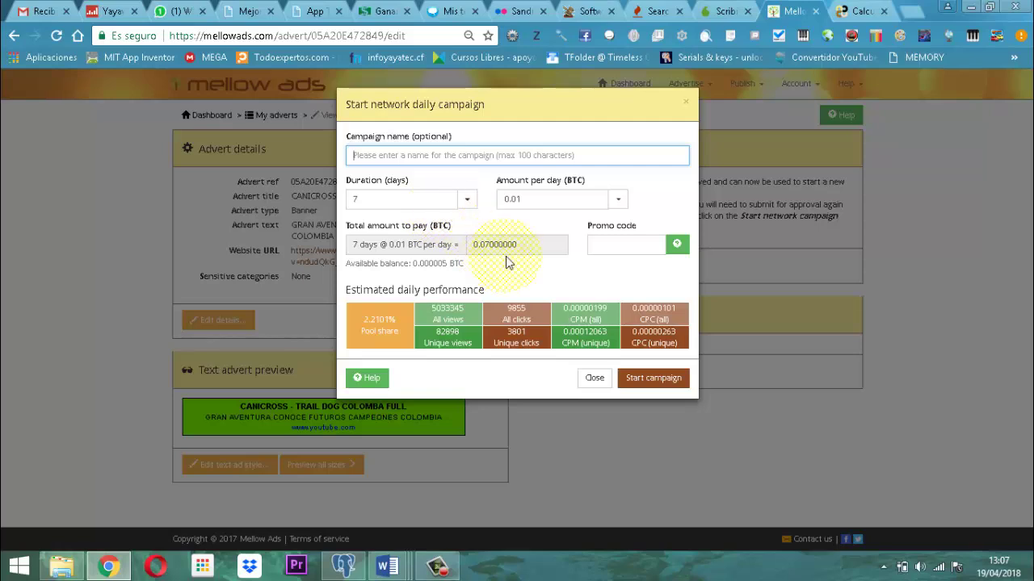
left_click(468, 201)
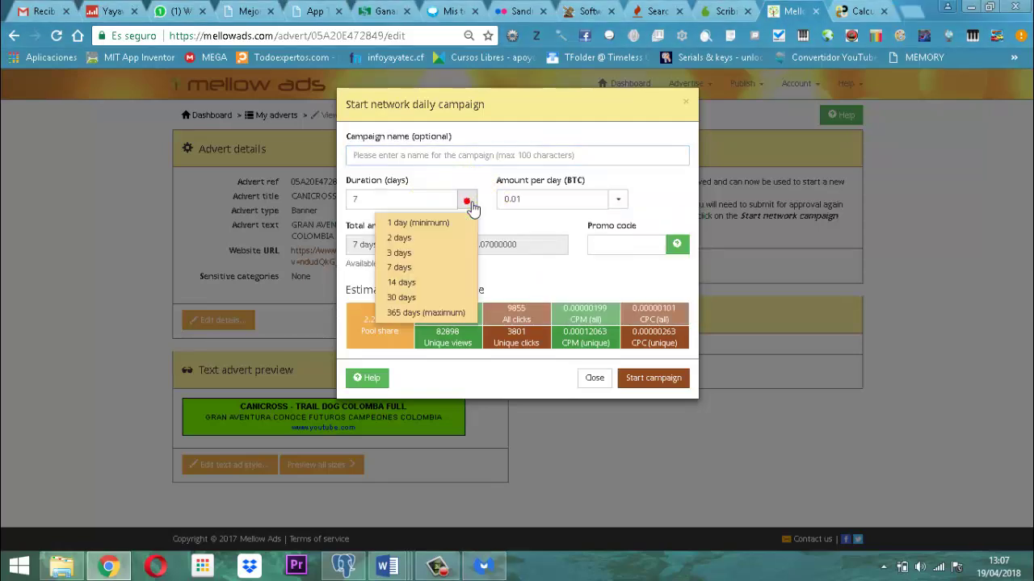
left_click(424, 226)
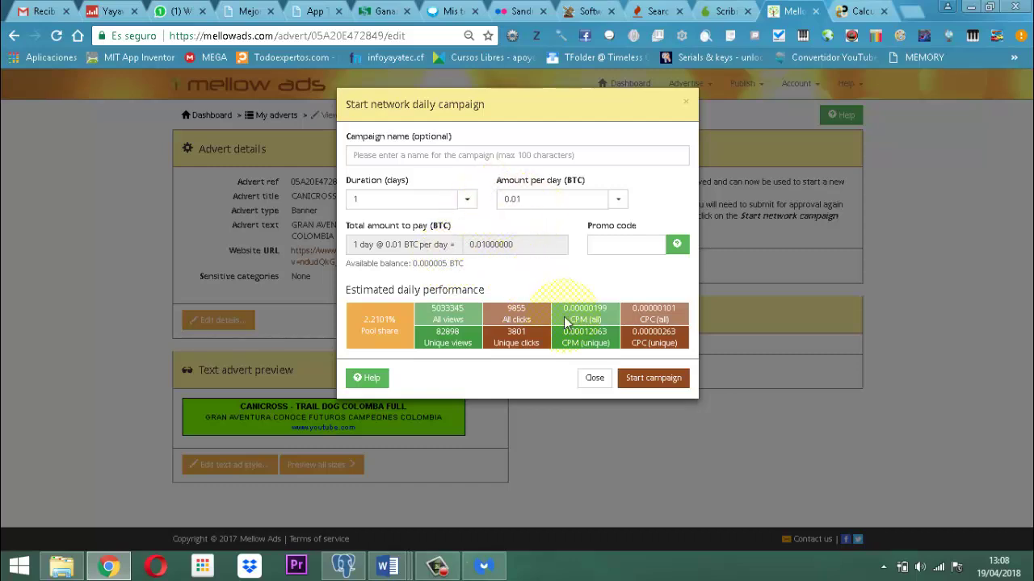
left_click(602, 384)
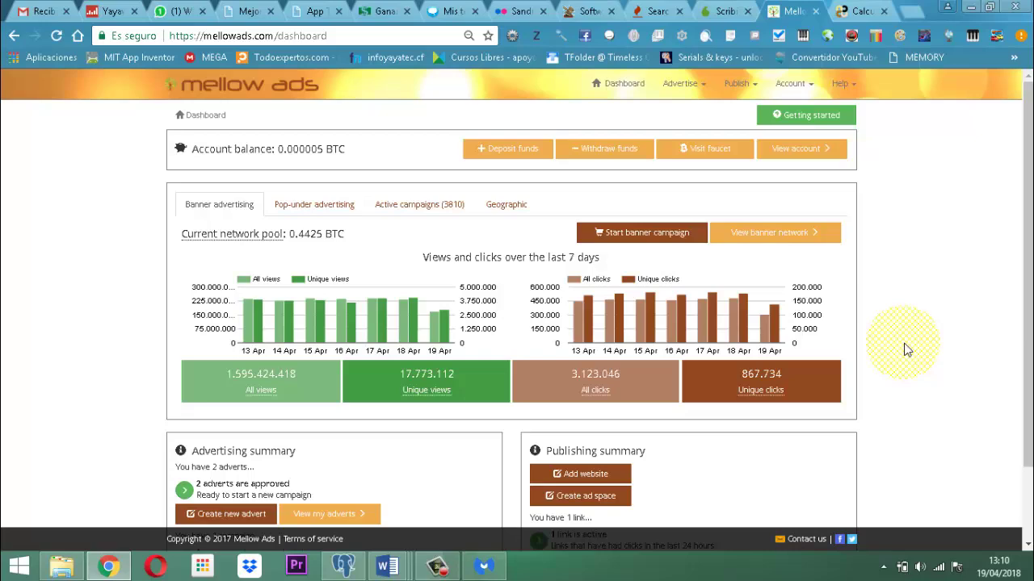
Minimize the browser to show the desktop and postpone installing the new Malwarebytes Anti-Malware version.
scroll(852, 252, "down", 1)
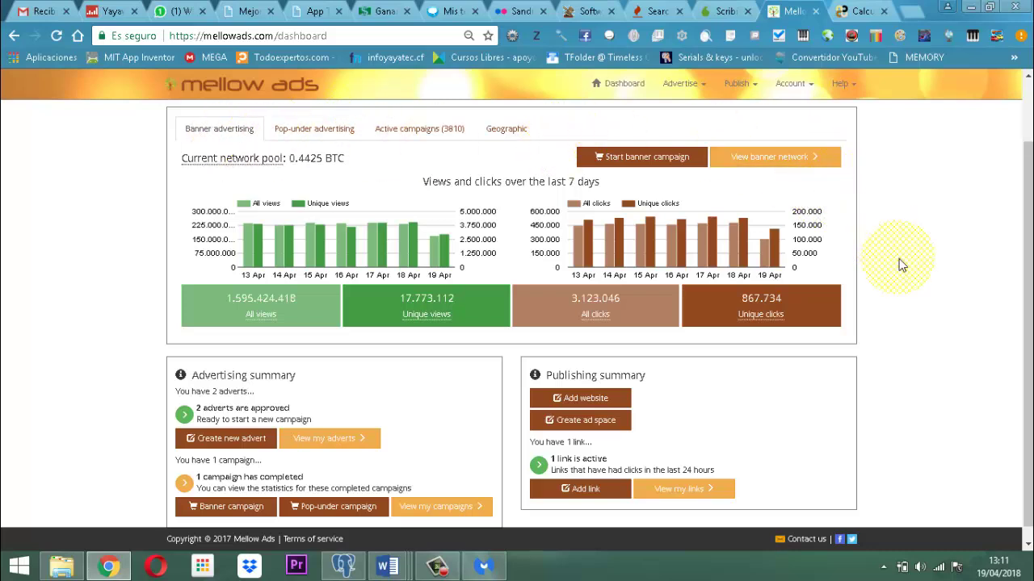
scroll(902, 264, "up", 1)
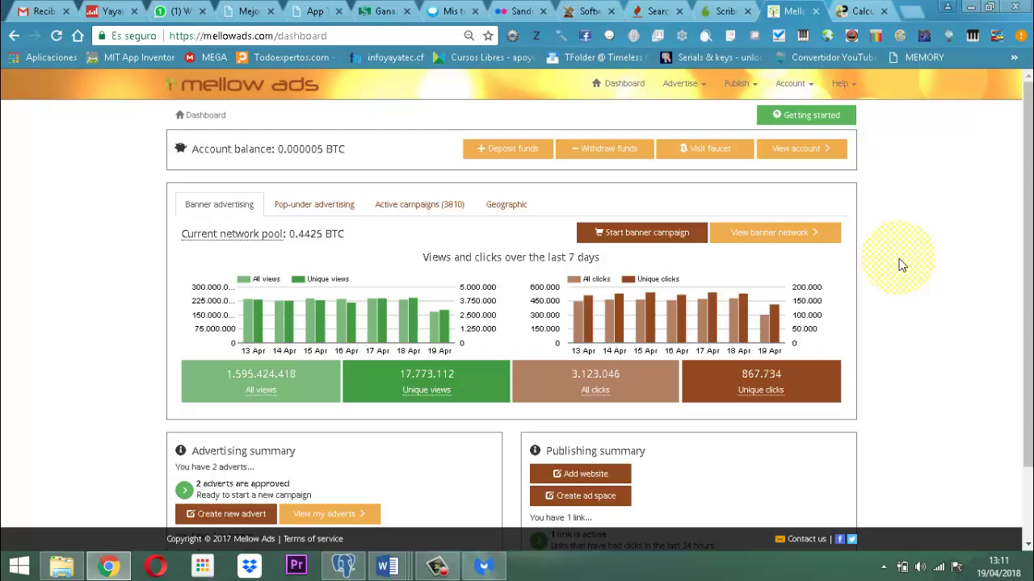
left_click(971, 8)
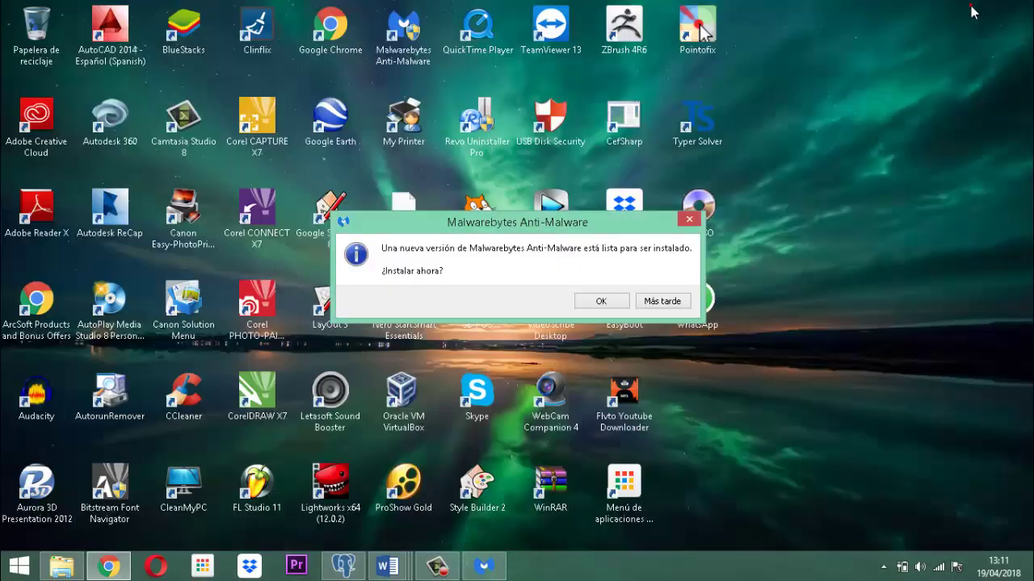
left_click(655, 302)
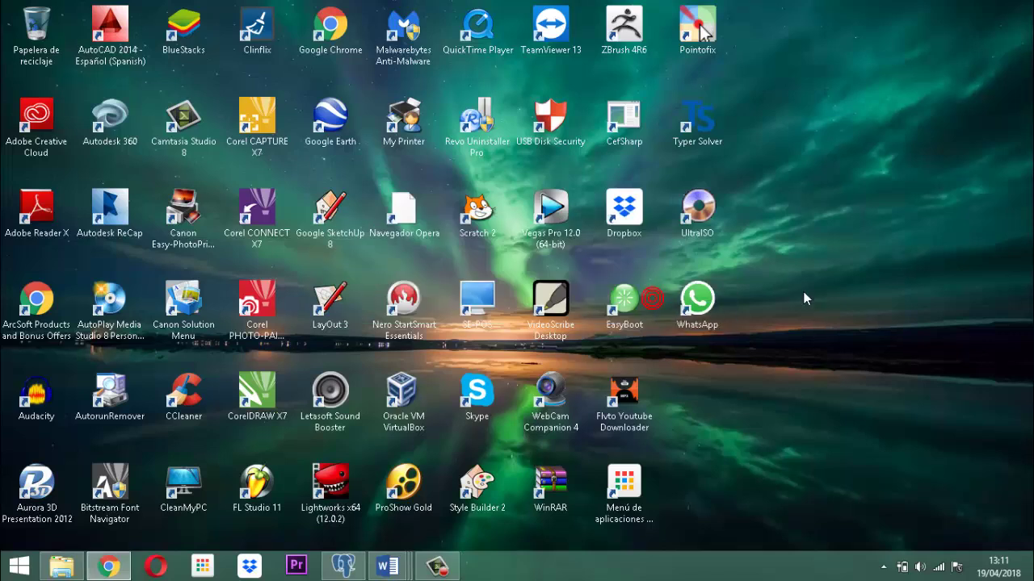